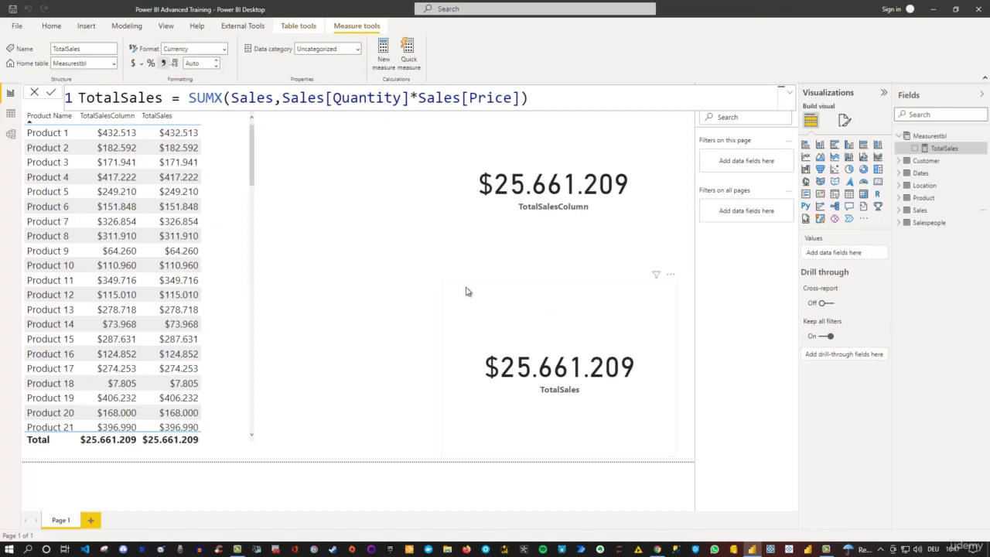
Examine the Sales table and the Cost column of the Product table in the data view.
click(391, 279)
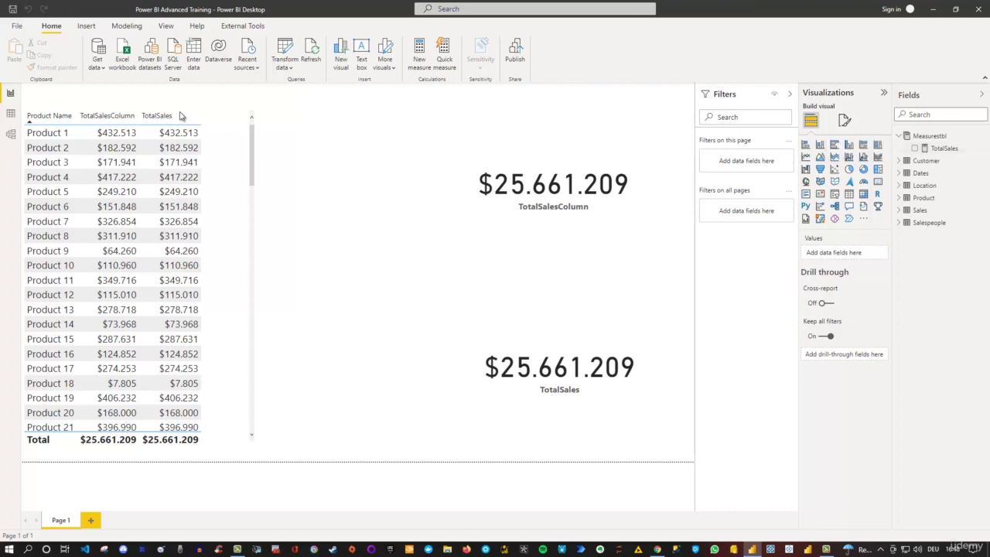
click(10, 113)
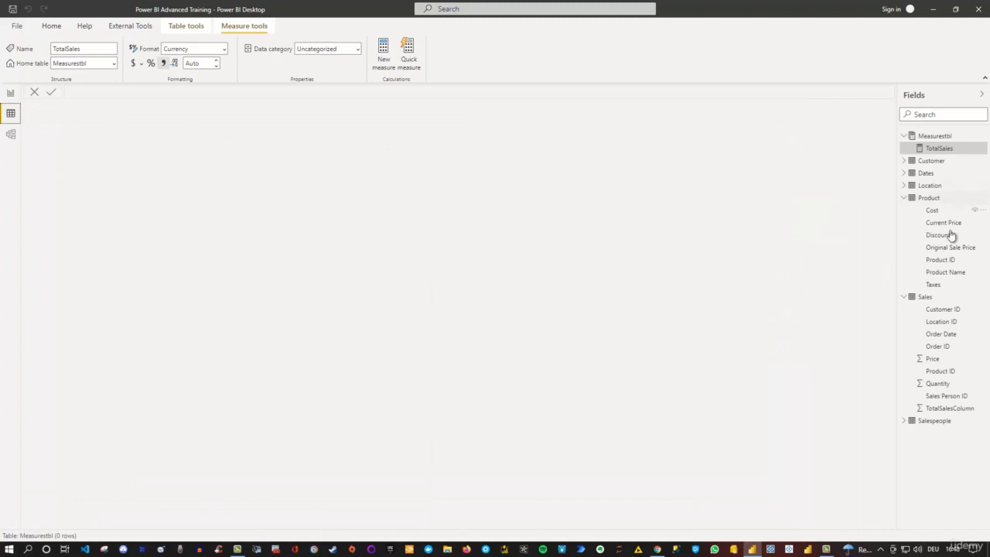
click(927, 297)
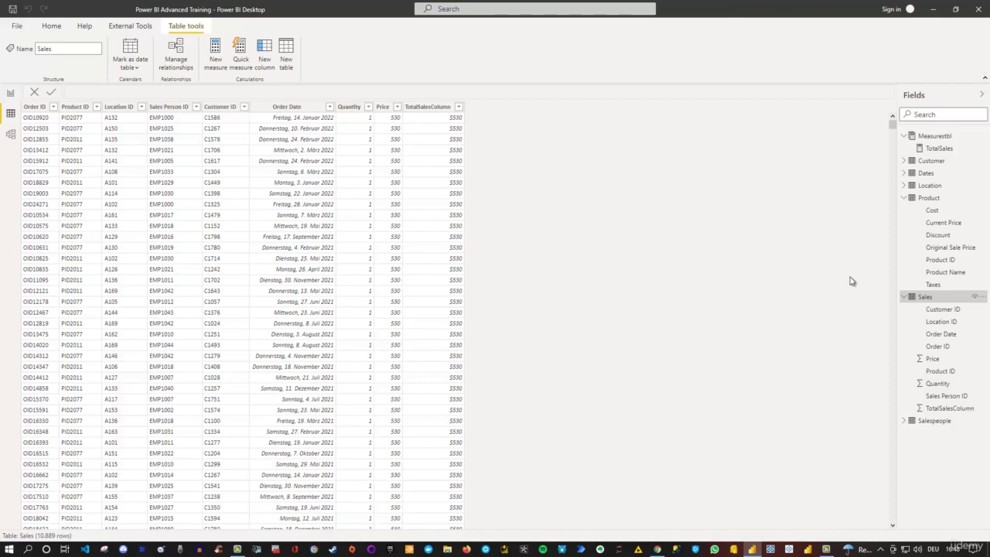
click(933, 202)
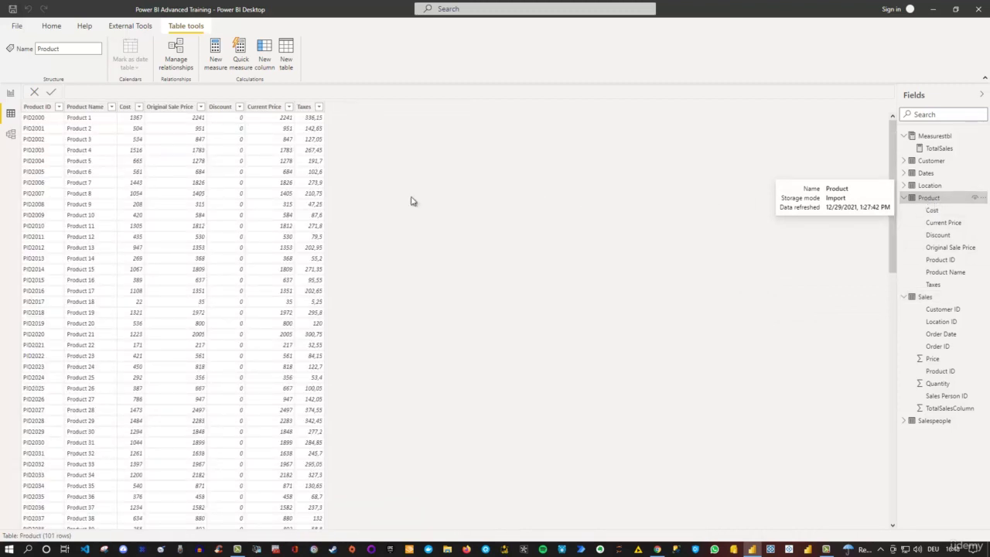
click(126, 108)
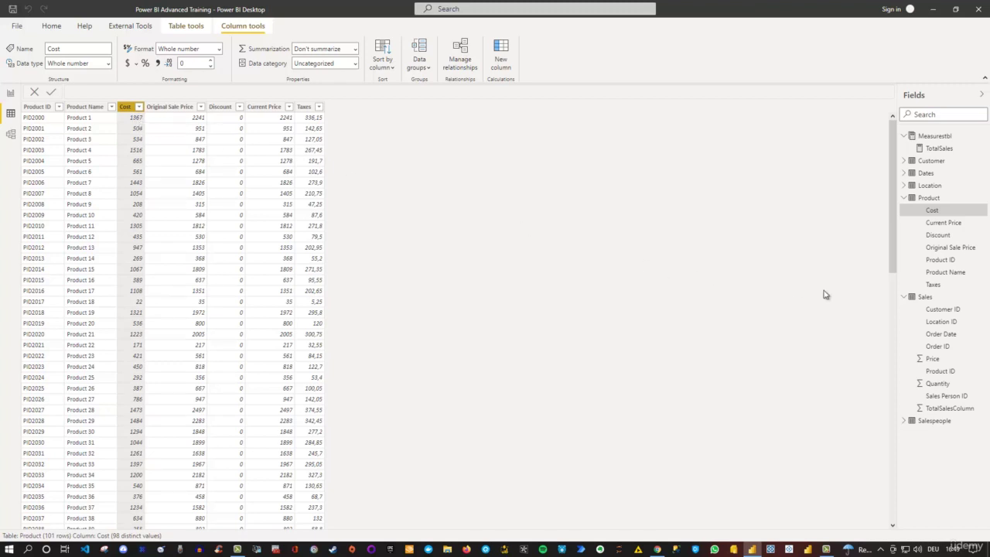
Compare the Sales table's Quantity column and product PID2077 with that product's row and cost in the Product table.
click(926, 299)
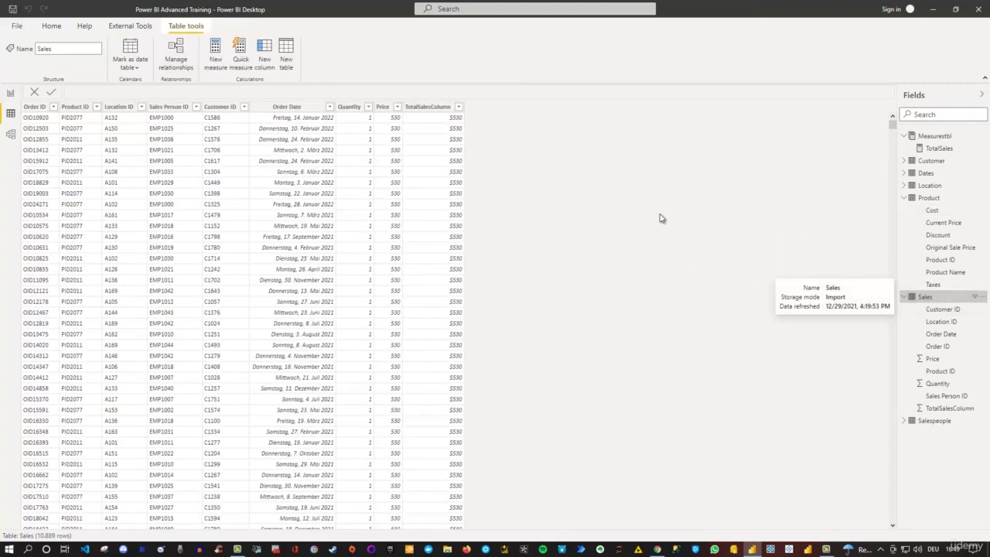
click(351, 108)
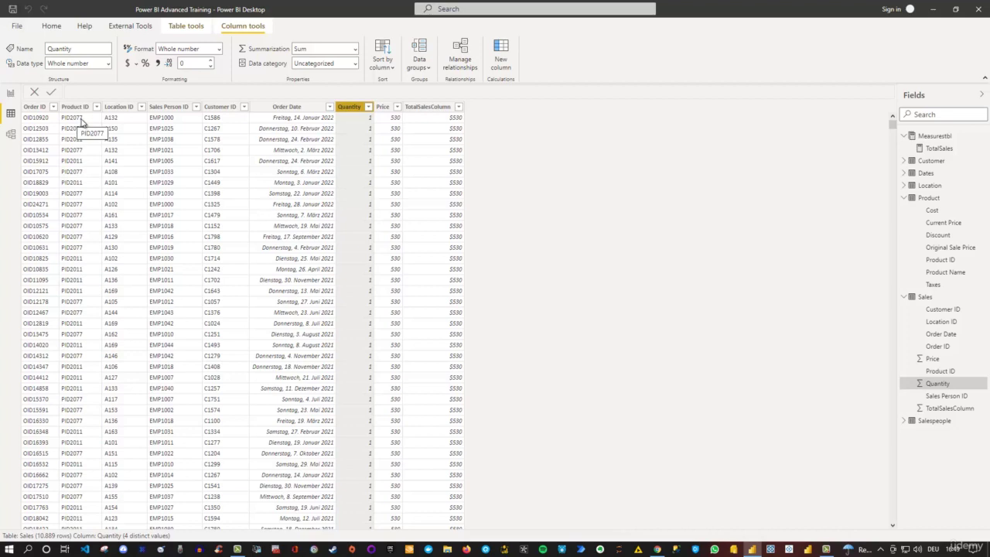
click(940, 199)
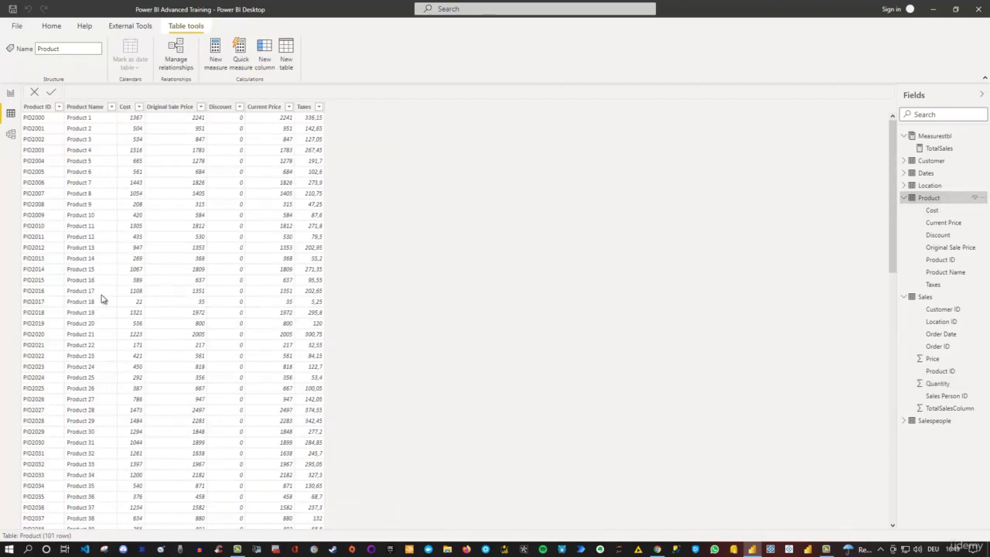
scroll(101, 300, down, 10)
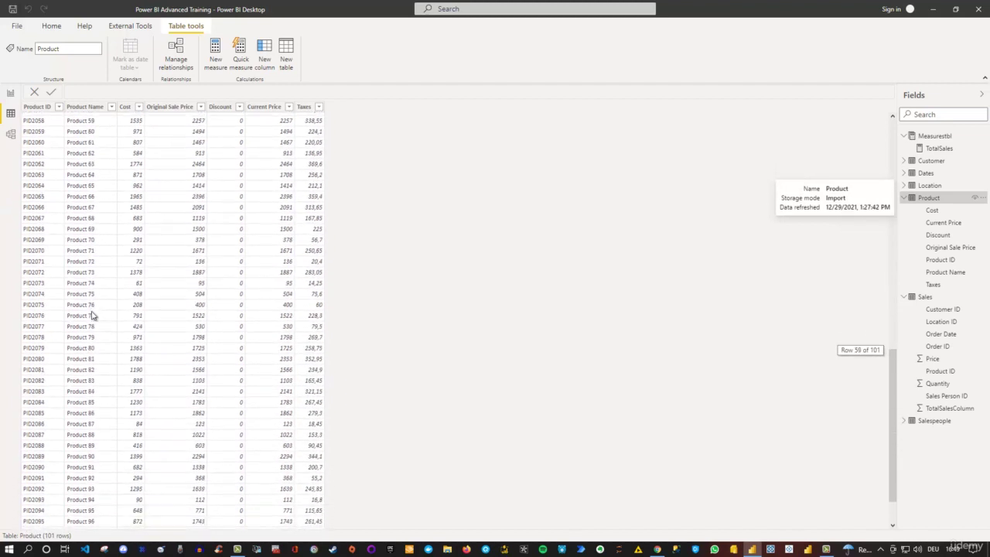
click(36, 333)
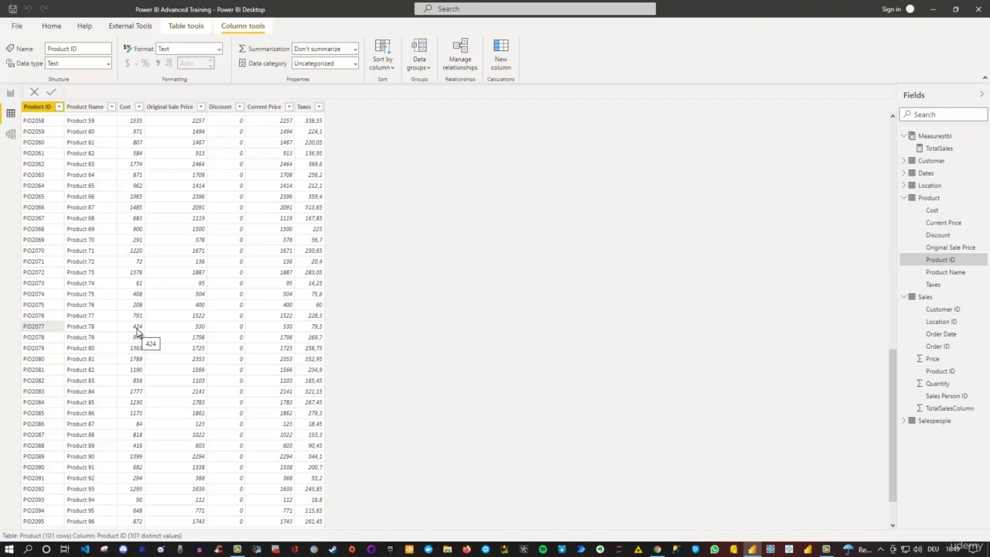
click(926, 297)
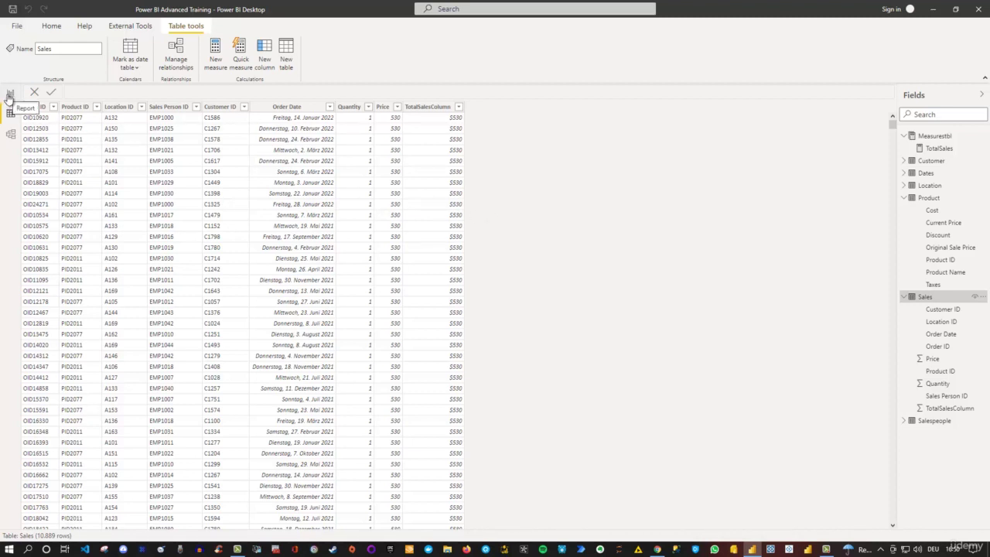
Return to the report view and create a new measure named TotalCost in the Measurestbl table.
click(10, 94)
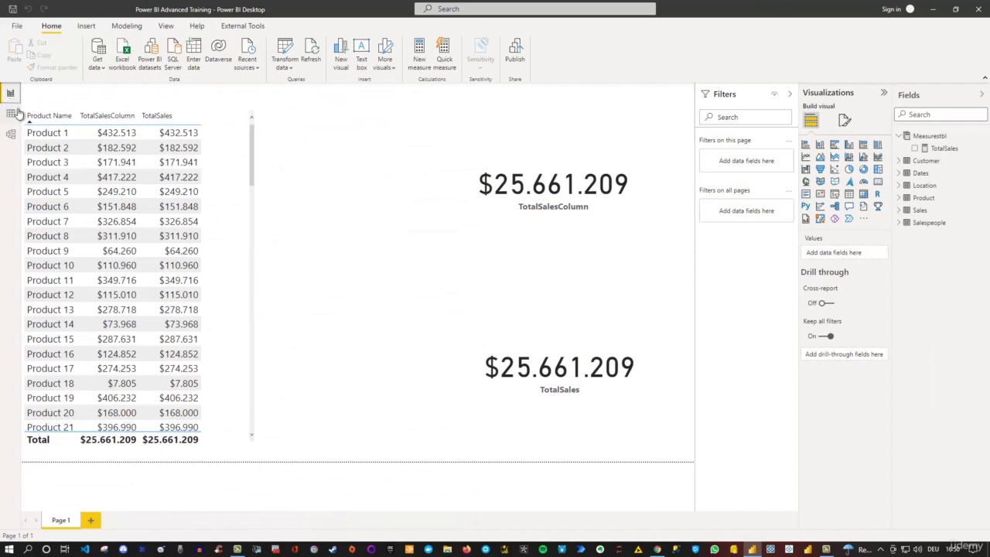
right_click(929, 138)
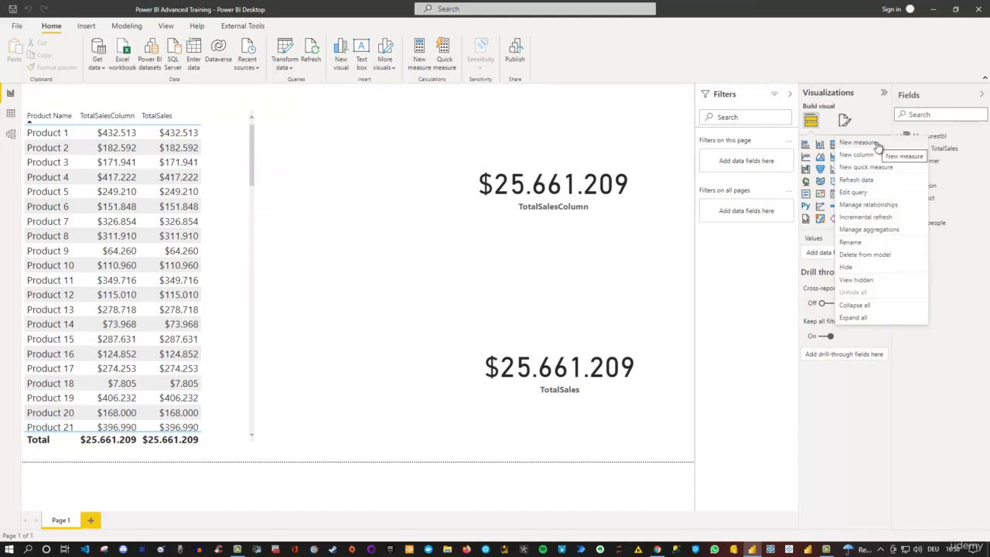
click(943, 137)
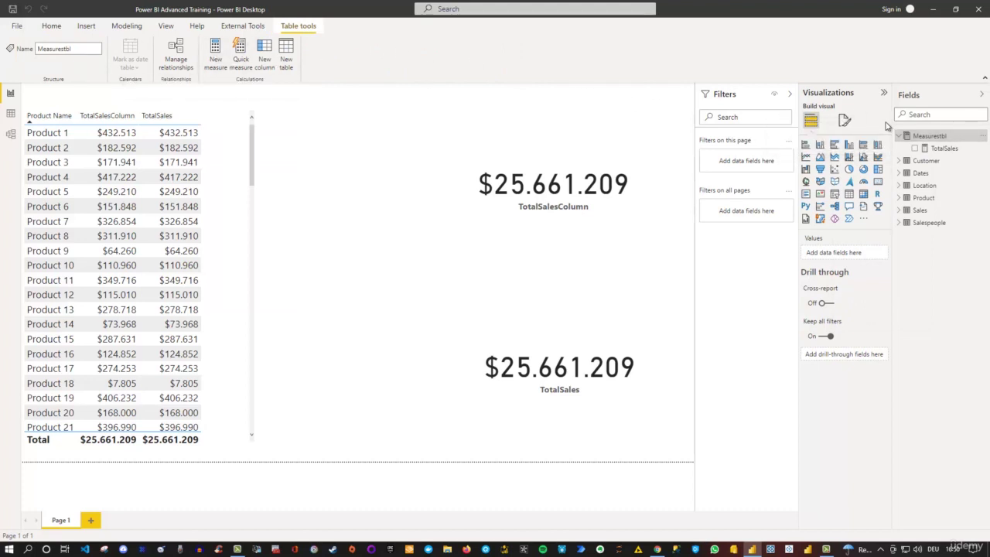
right_click(934, 137)
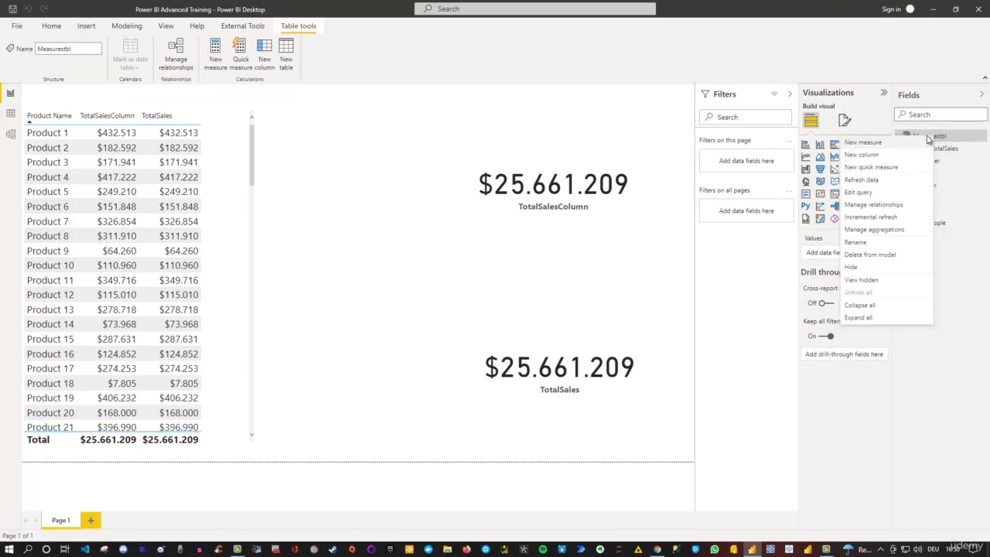
click(879, 147)
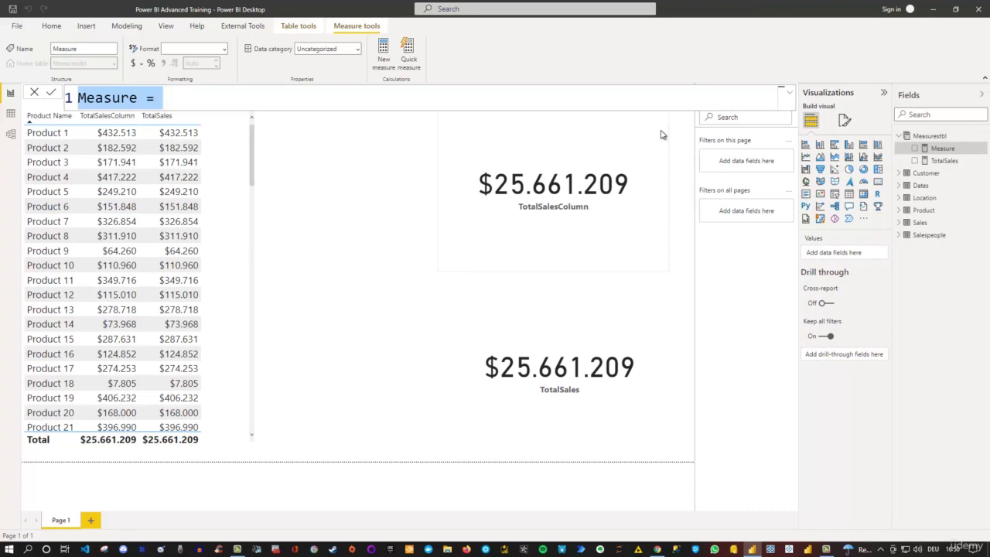
text(TotalCos)
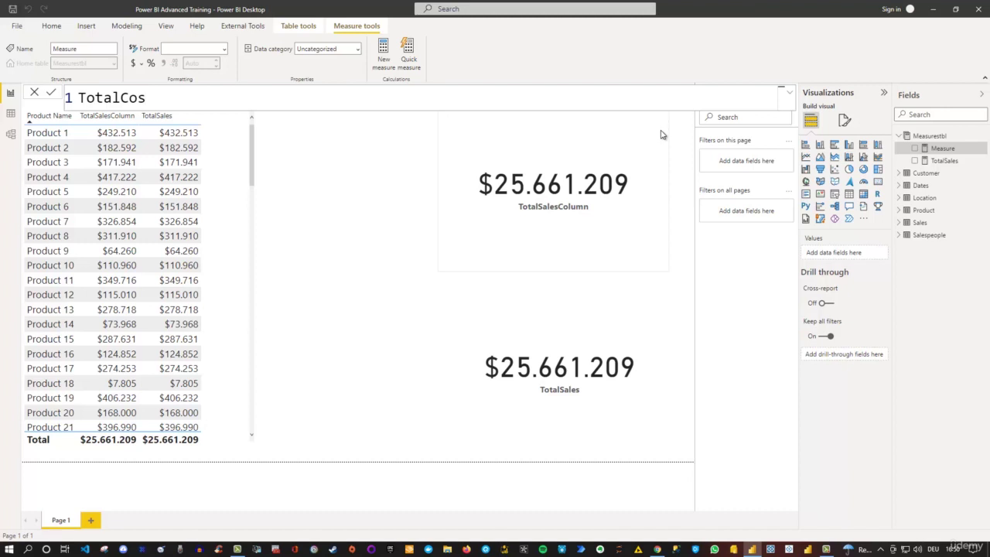
text(t =)
Begin the TotalCost formula with SUMX over the Sales table, using Sales[Quantity] as the first factor of a multiplication.
text(SUMX)
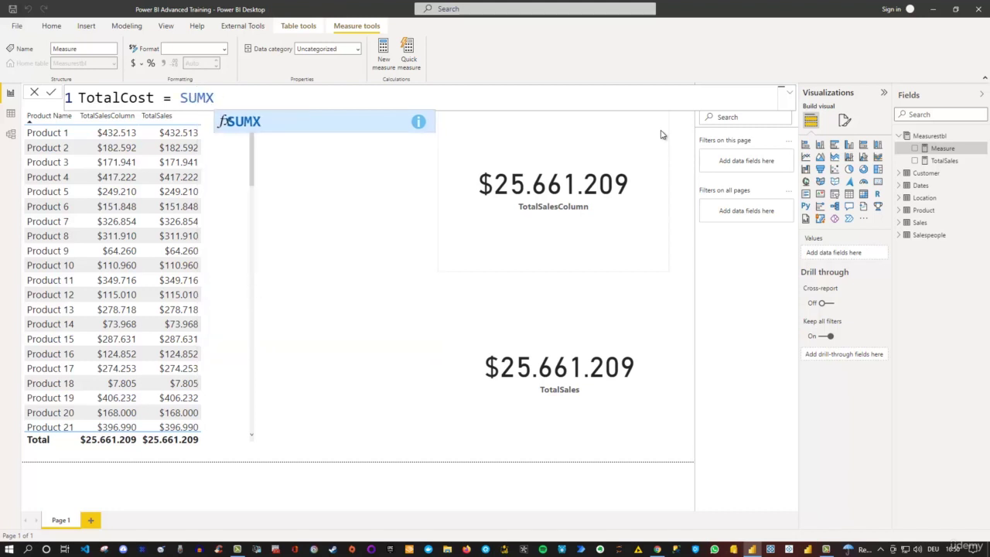
text(()
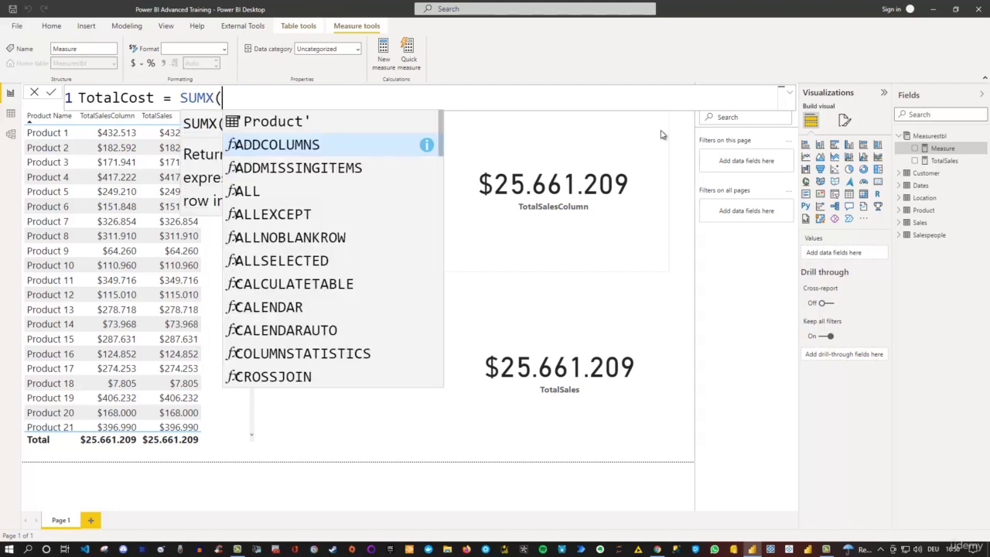
key(Escape)
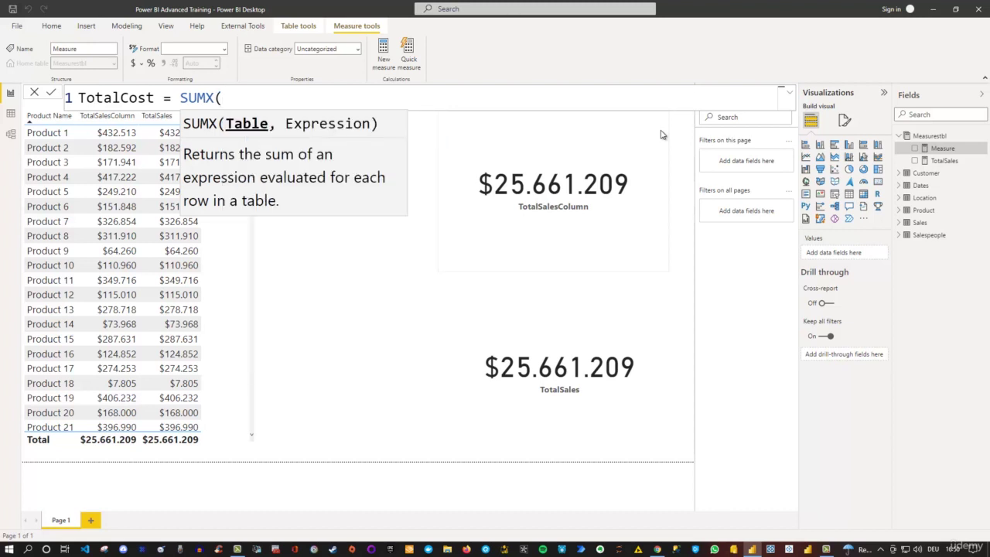
text(Sal)
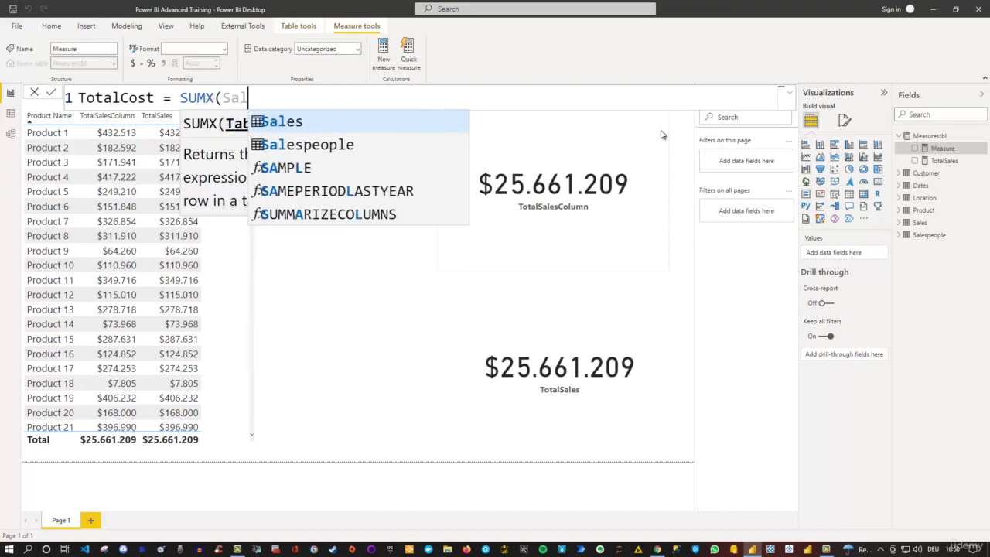
text(e)
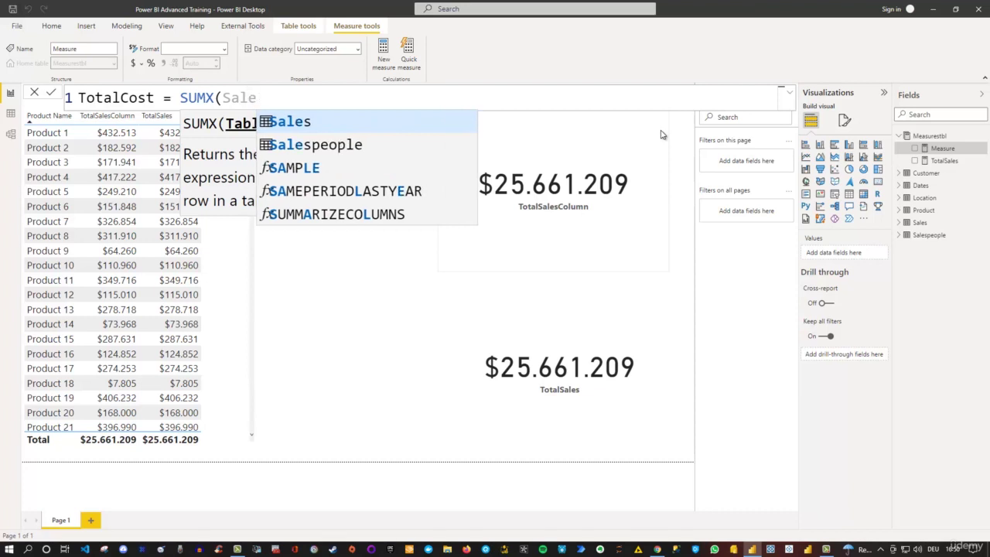
text(s)
key(Escape)
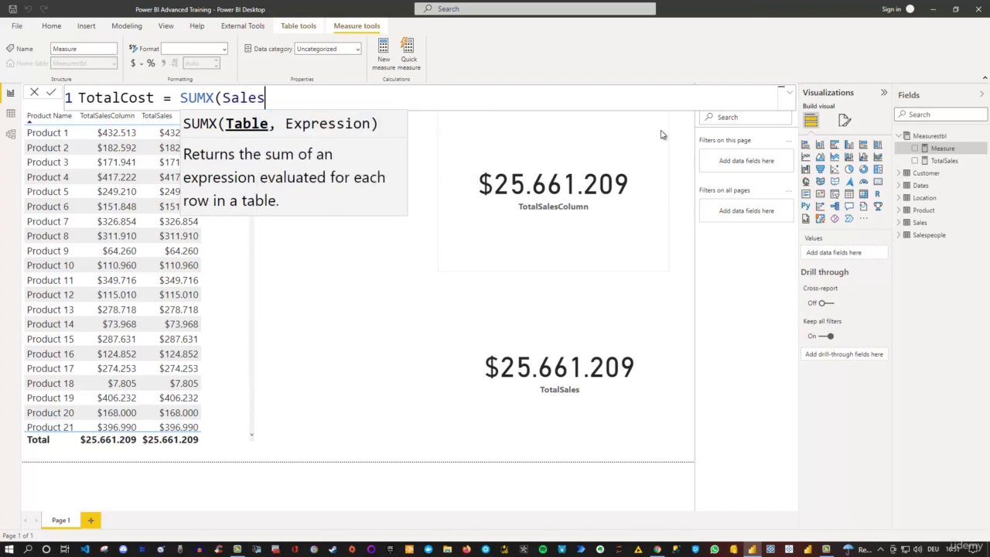
text(,)
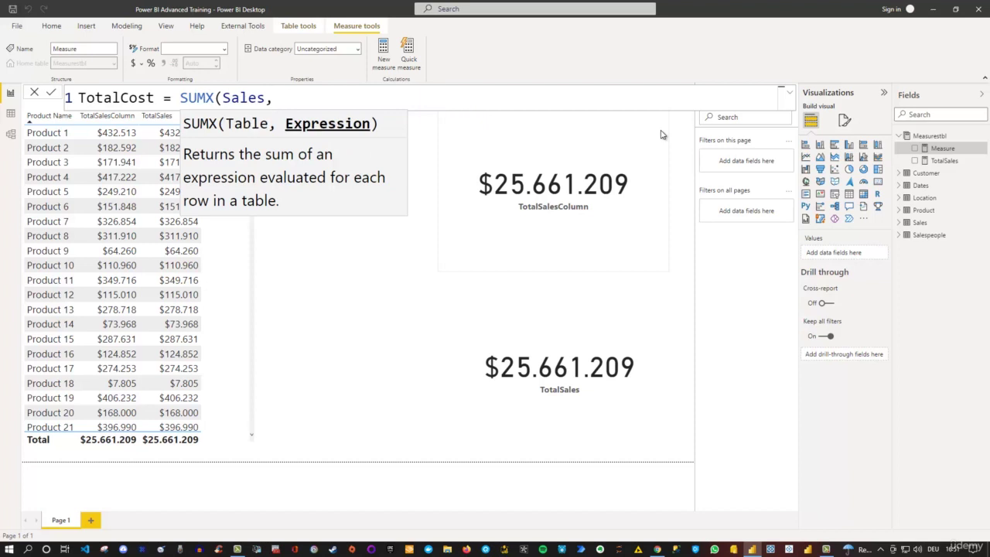
text(quan)
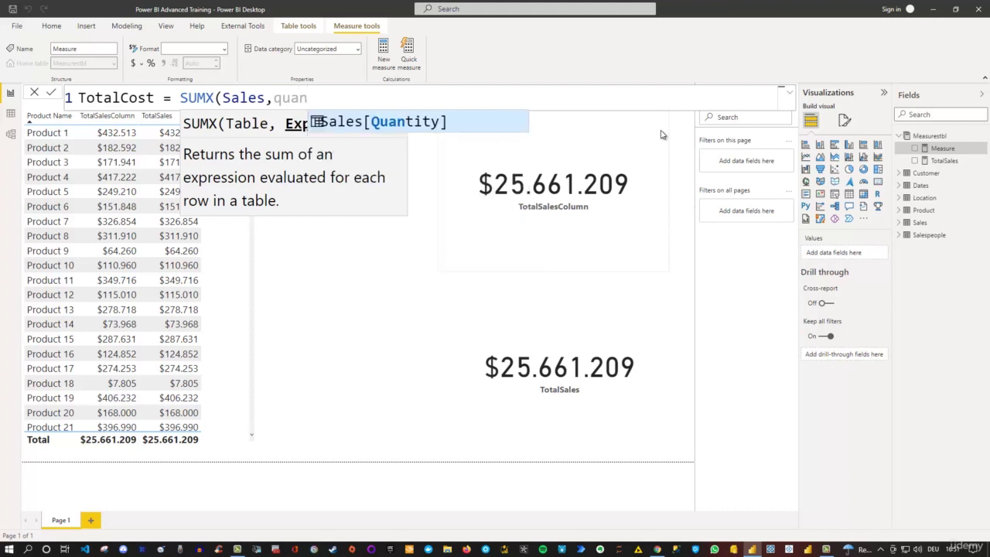
key(Tab)
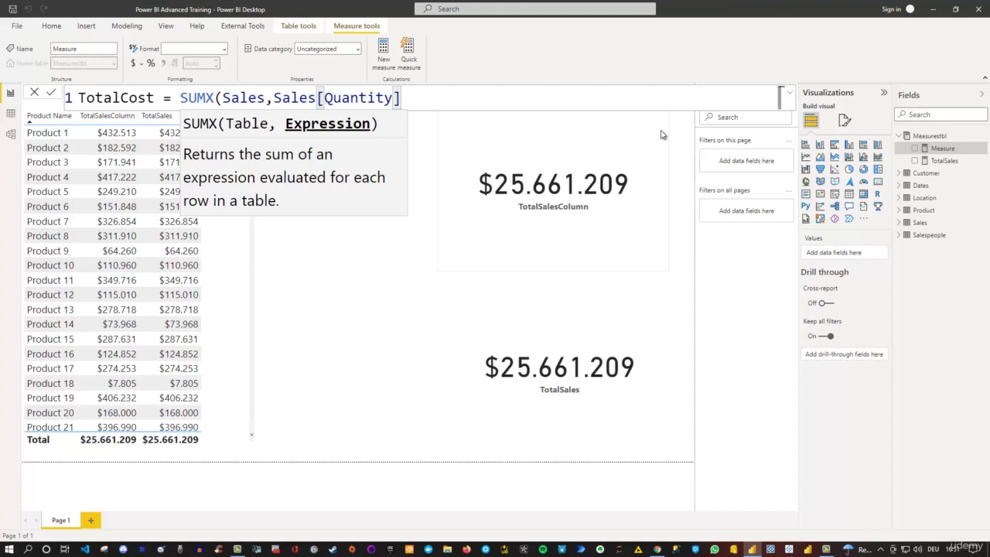
text(*)
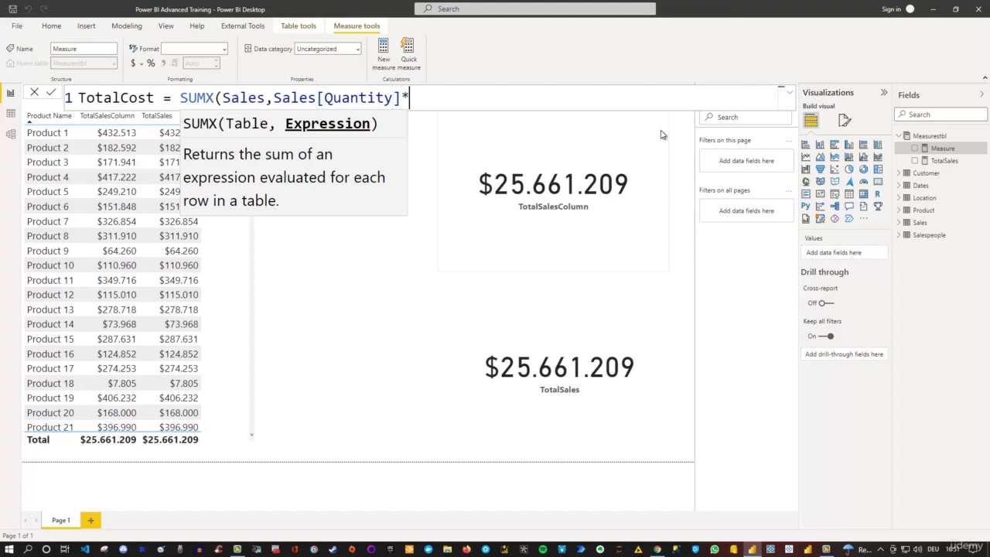
text(cost)
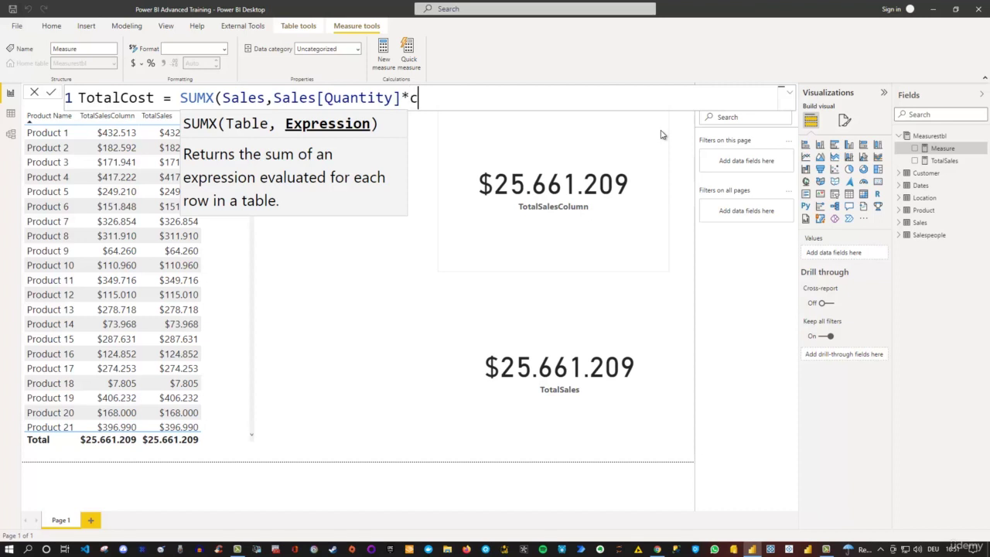
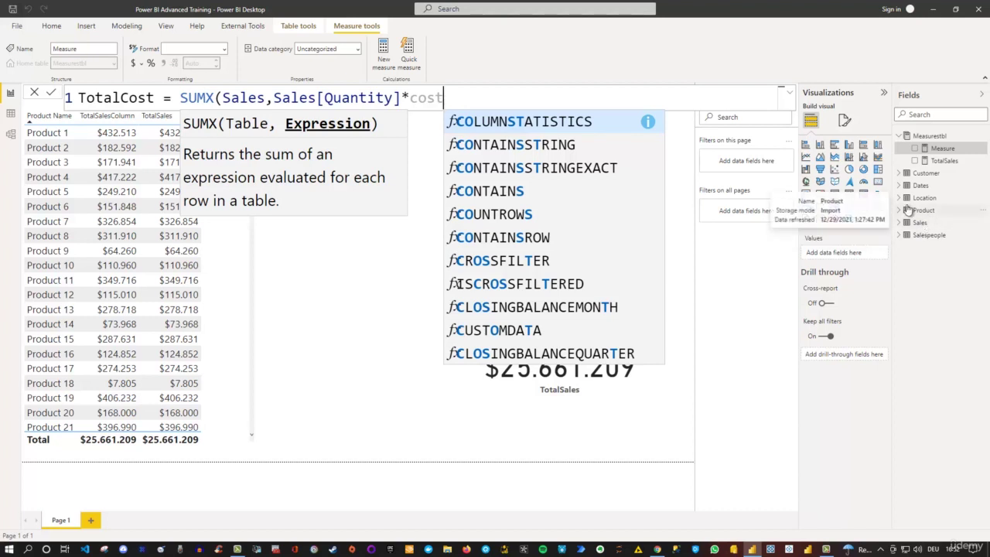
key(BackSpace)
key(BackSpace)
key(BackSpace)
key(BackSpace)
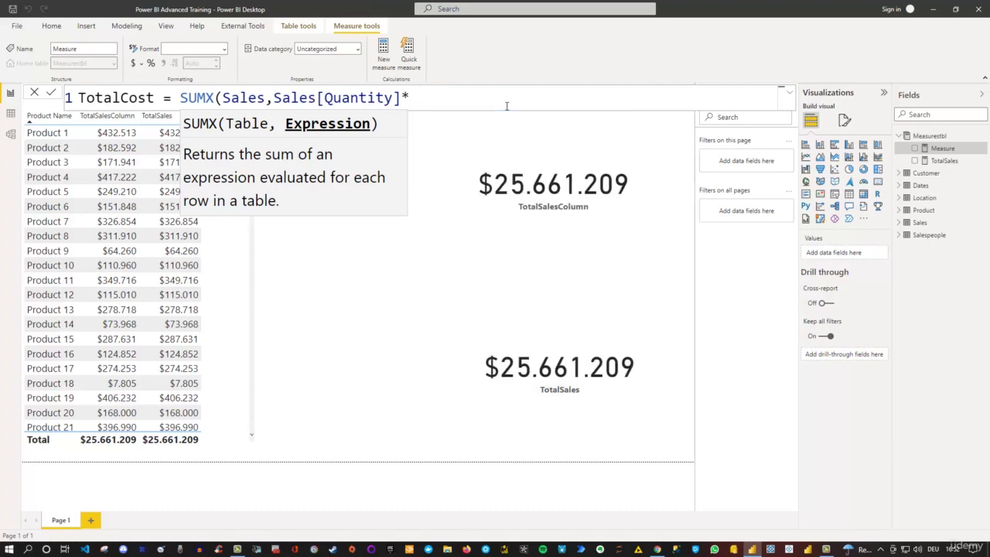
Complete the TotalCost formula by multiplying by RELATED('Product'[Cost]), close both functions and commit the measure.
text(re)
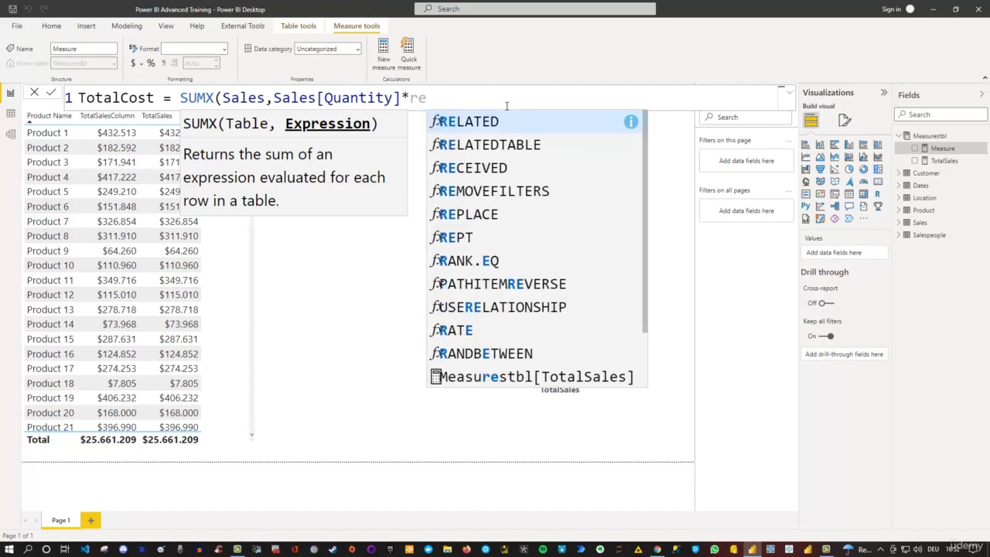
key(Tab)
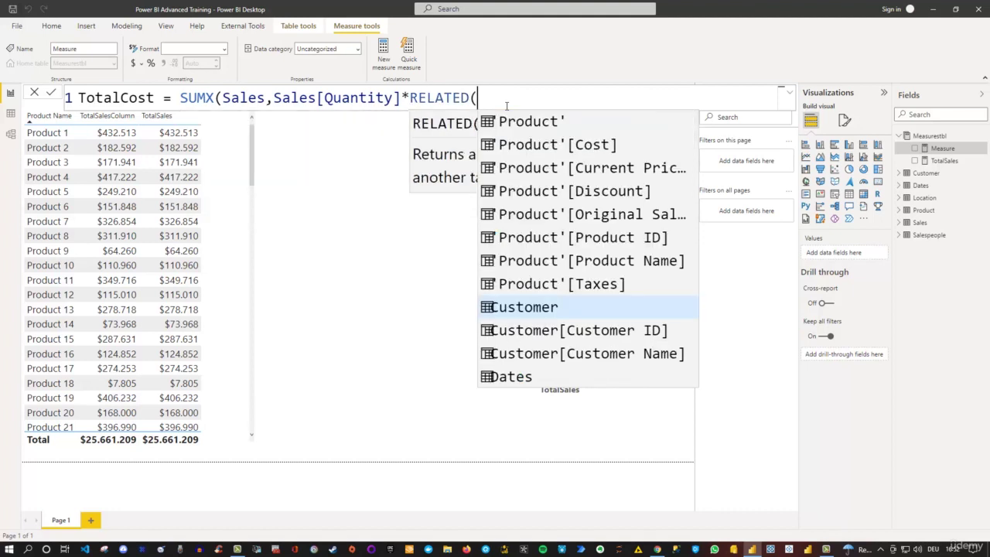
key(Escape)
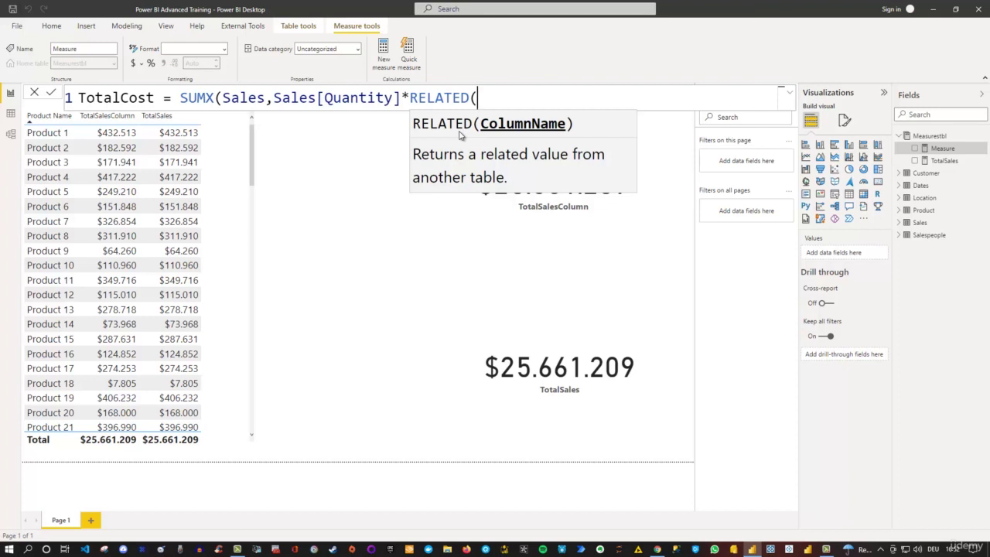
text(cost)
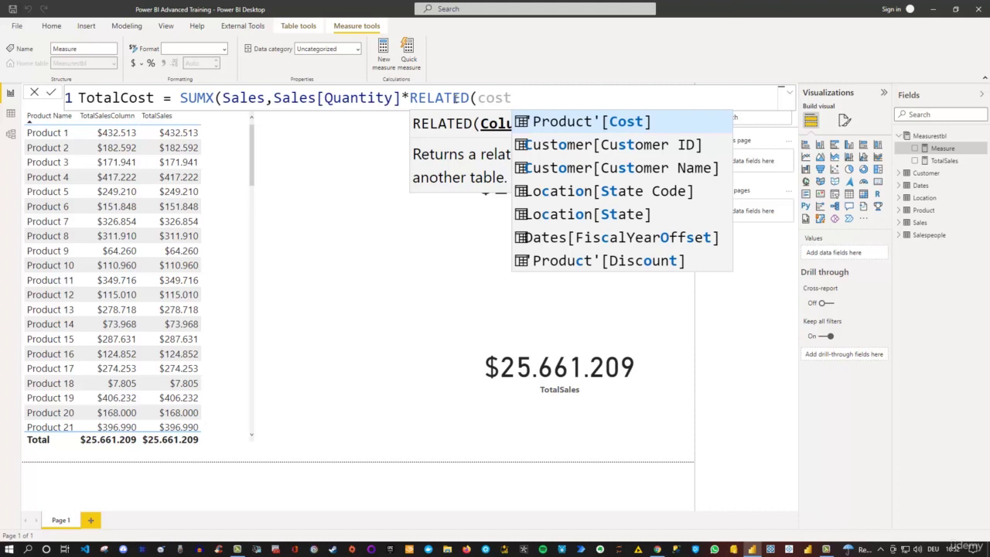
key(Tab)
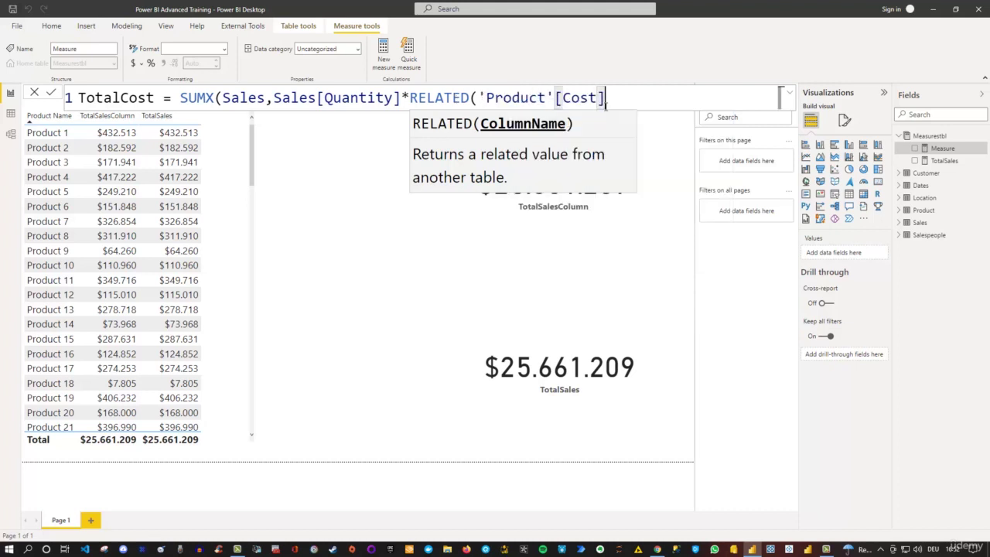
text())
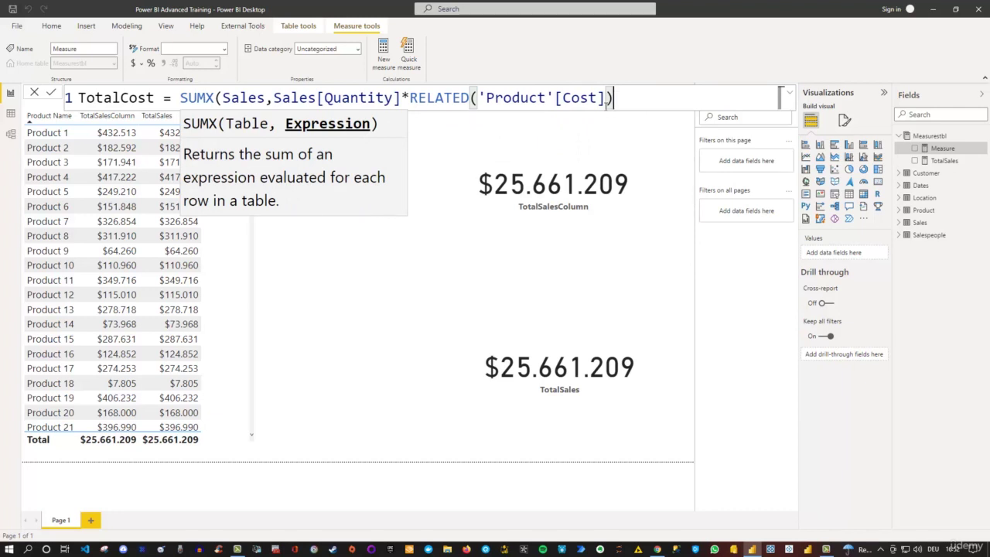
text())
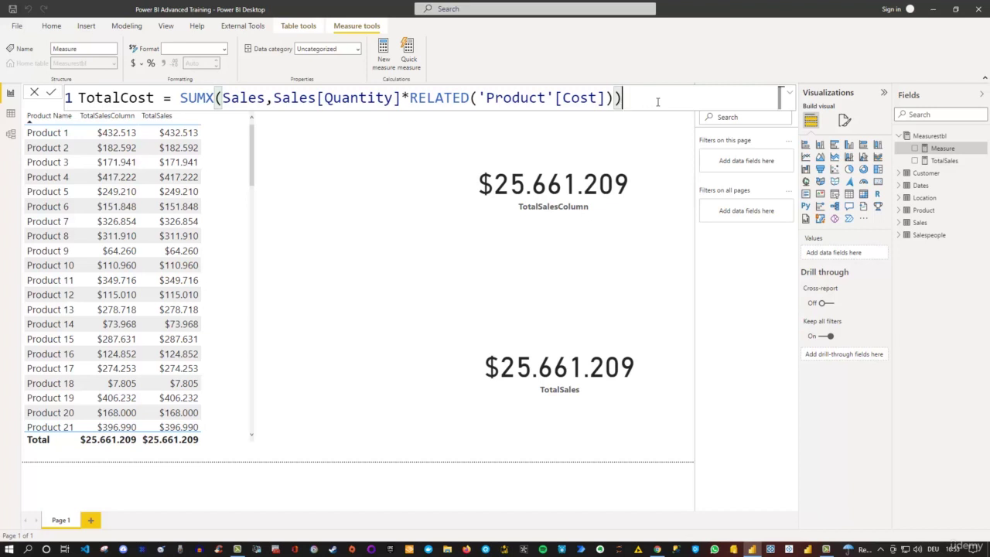
key(Return)
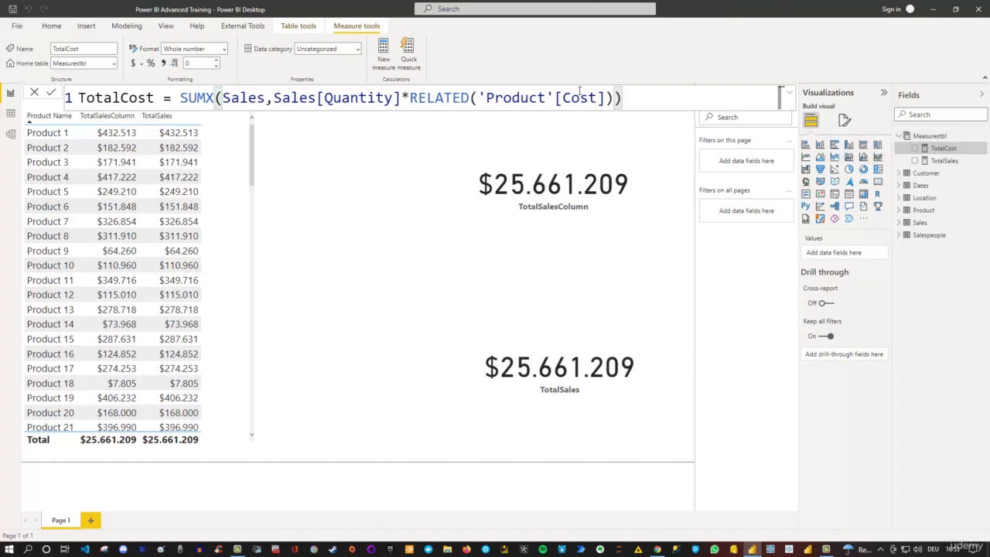
click(373, 177)
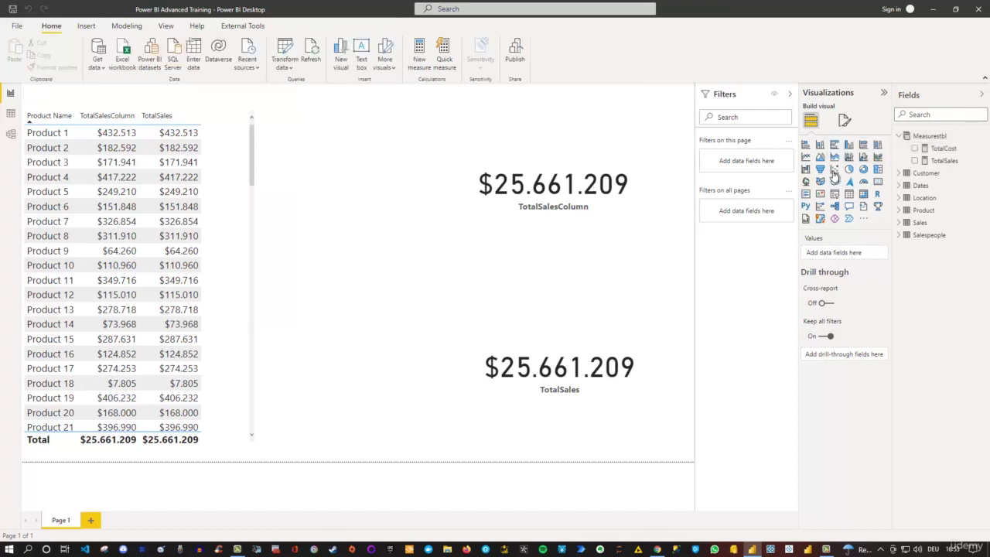
Format the TotalCost measure as currency in dollars.
click(944, 149)
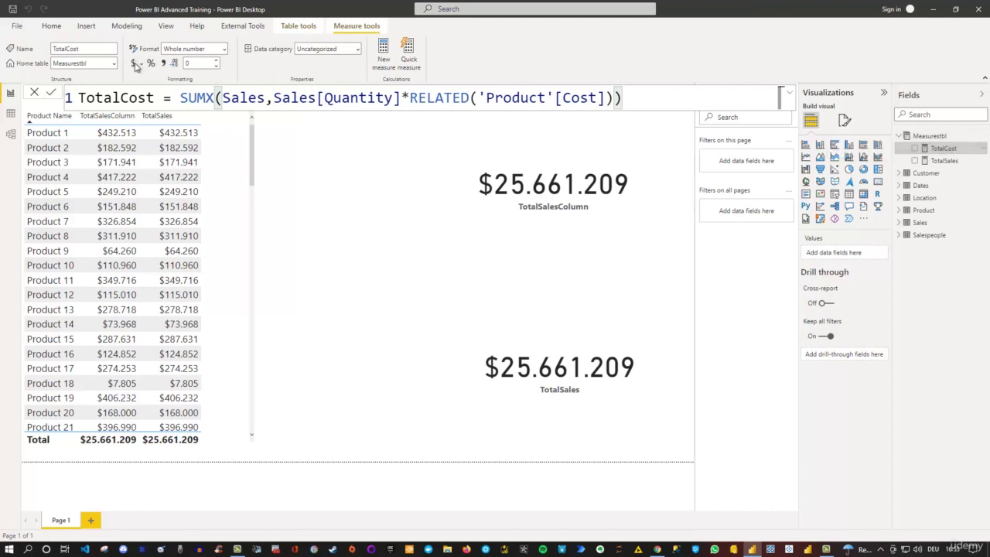
click(135, 65)
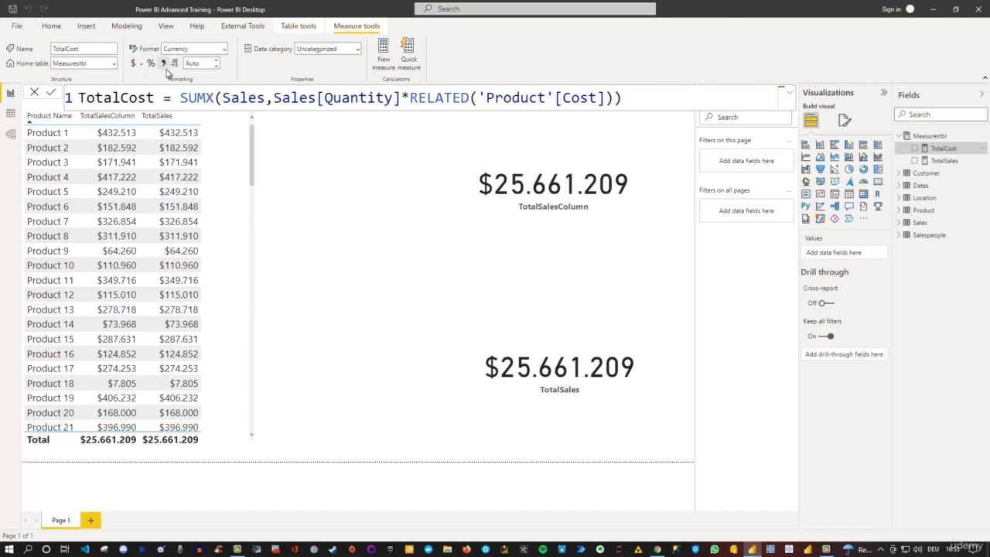
click(304, 232)
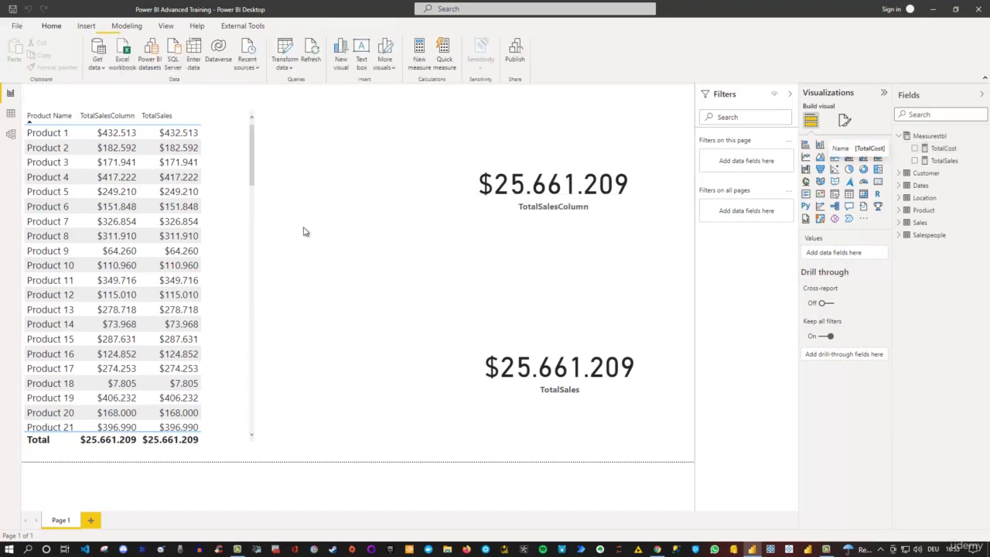
Widen the product table visual to nearly reach the cards and add the TotalCost measure as its last column.
click(245, 213)
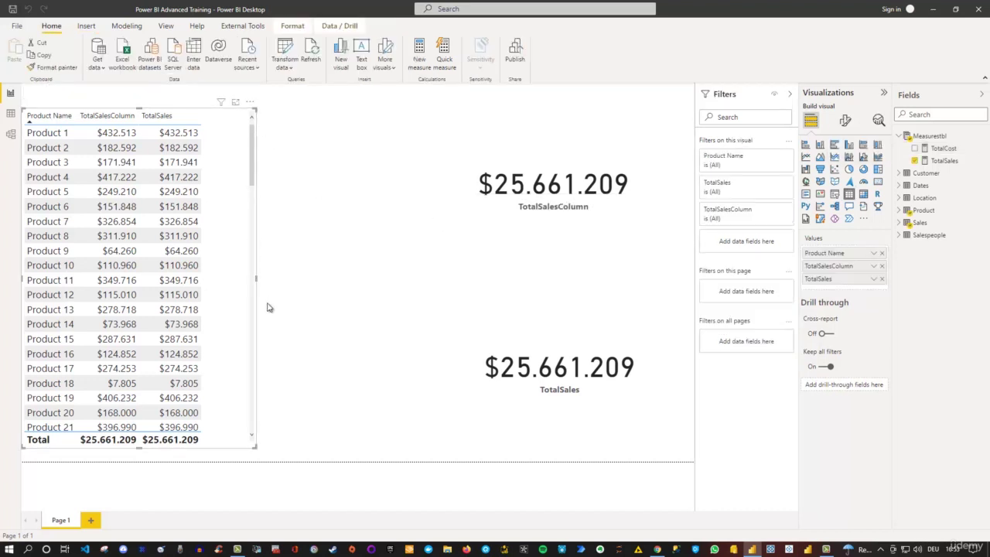
drag(256, 278, 434, 286)
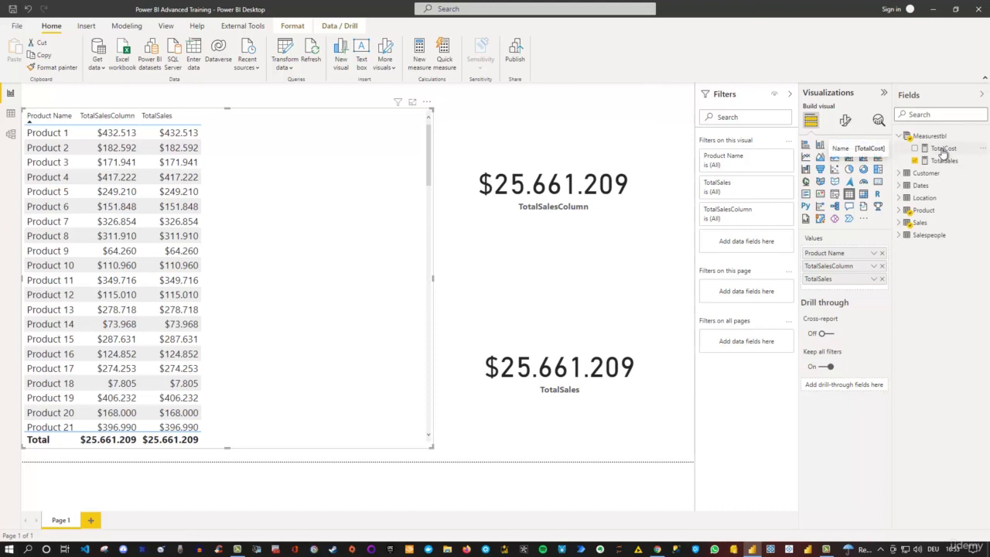
drag(944, 153, 851, 287)
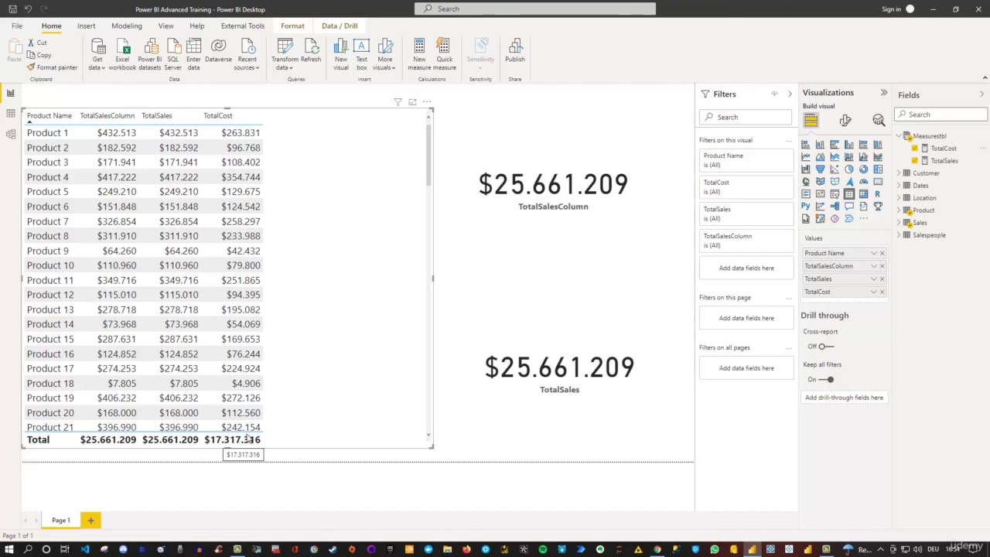
Compare the TotalSales and TotalCost formulas and examine the relationship between the Product and Sales tables in the model view.
click(955, 169)
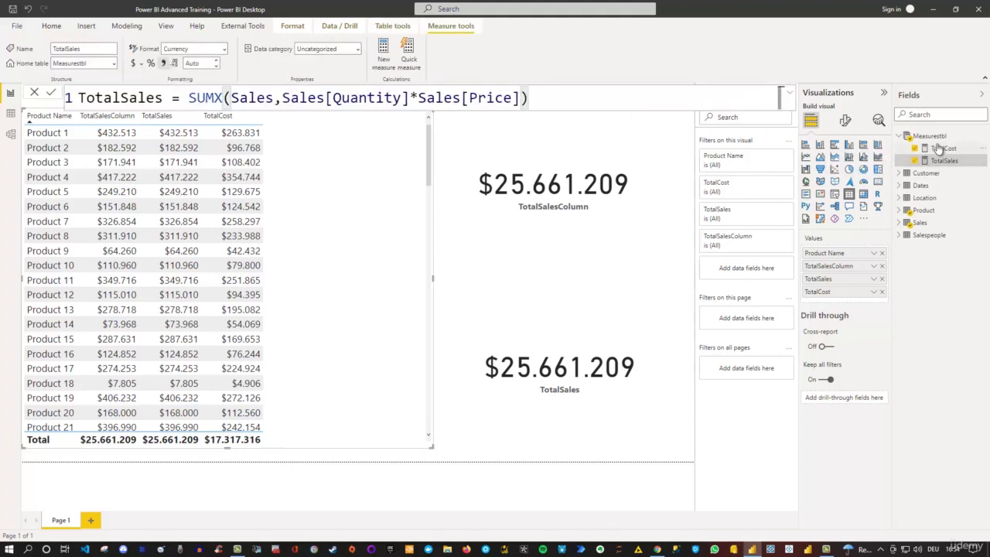
click(938, 148)
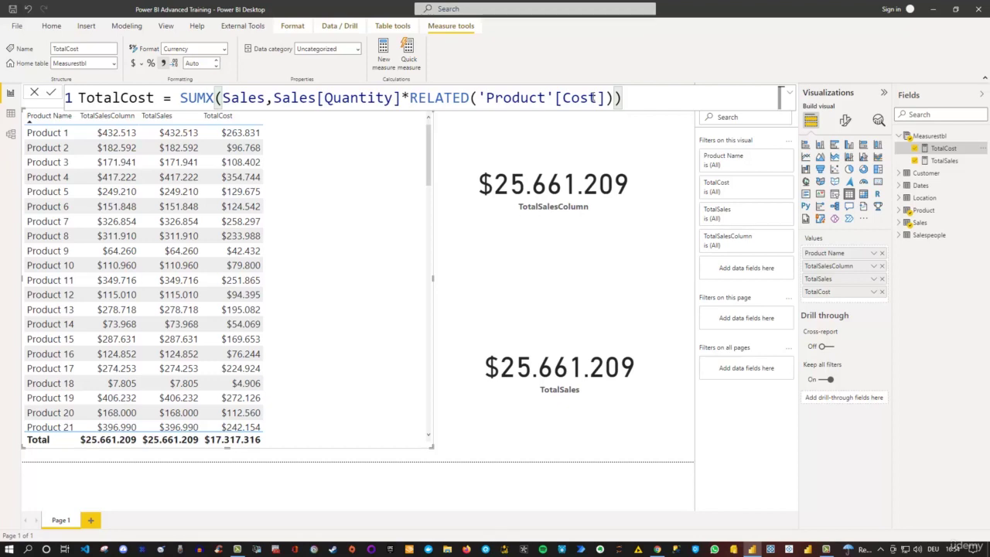
click(10, 134)
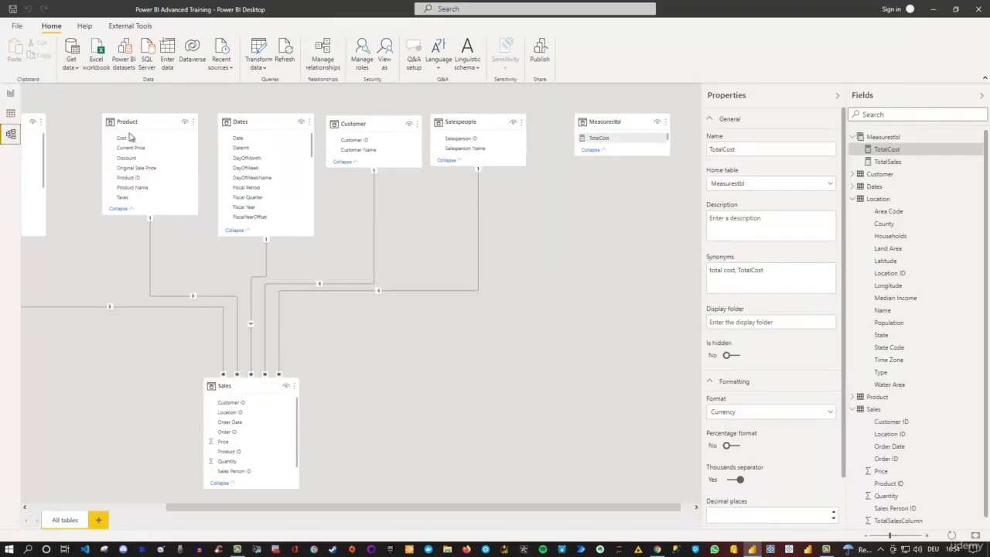
drag(364, 518, 250, 490)
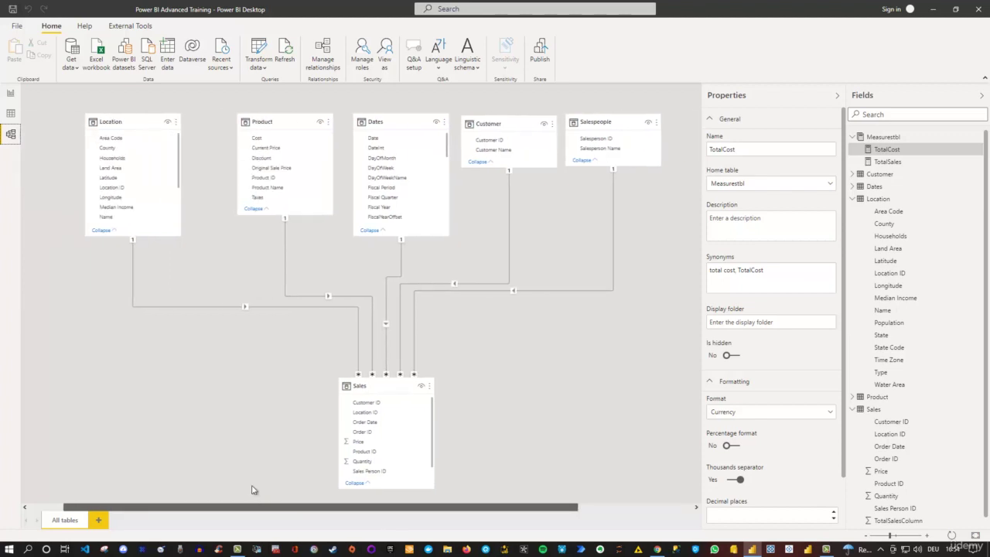
click(285, 225)
click(310, 271)
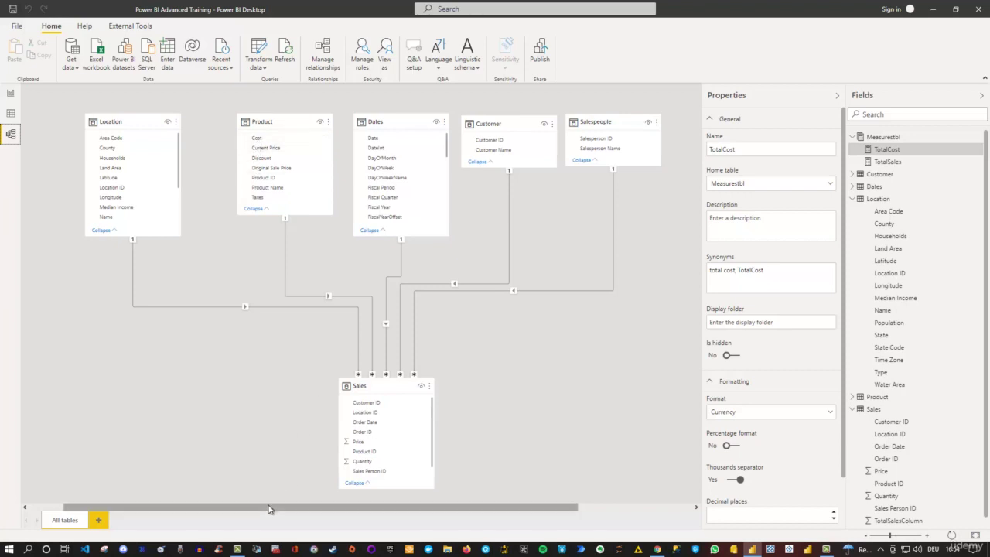
Move the Measurestbl table below the Location table in the model diagram and enlarge it to show both measures.
drag(294, 508, 376, 511)
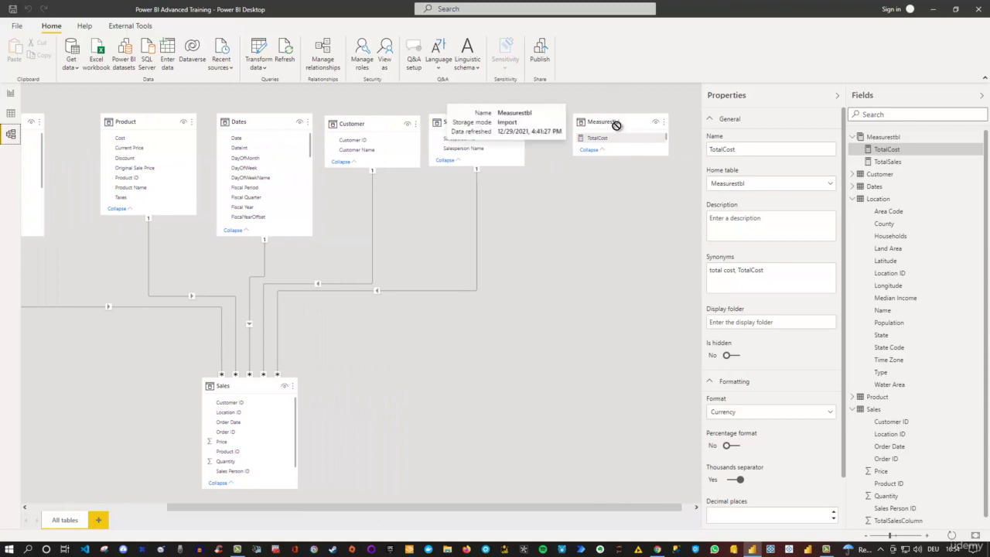
drag(617, 123, 573, 326)
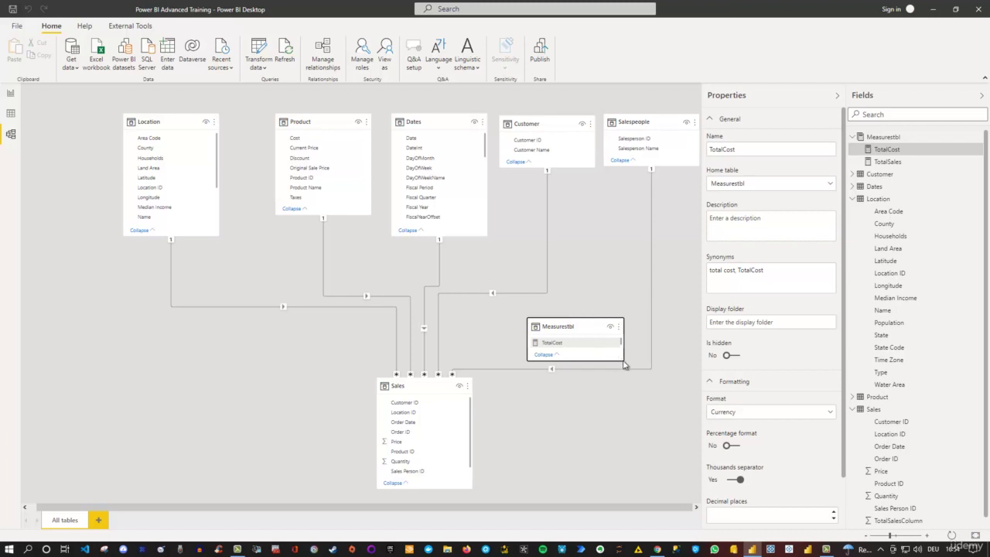
drag(625, 365, 625, 399)
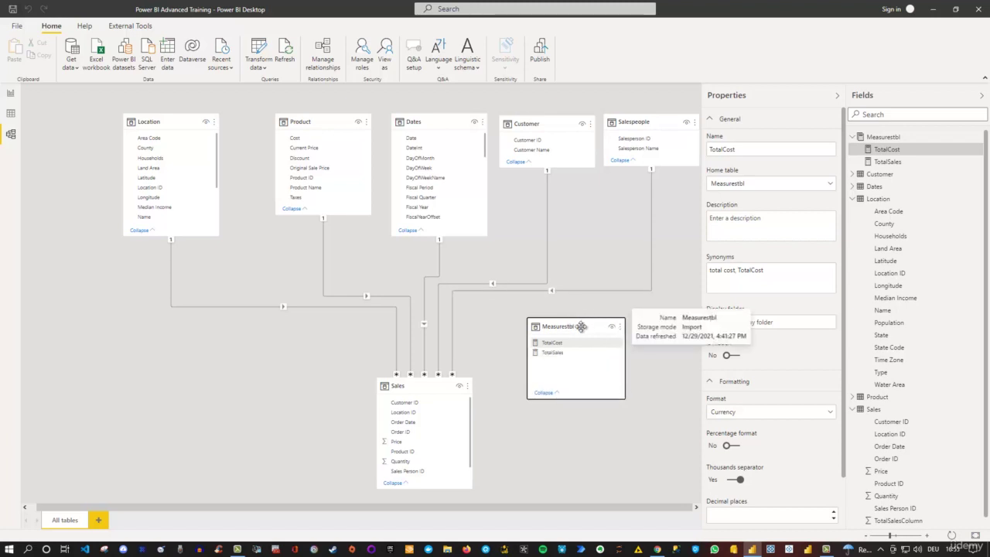
drag(581, 326, 121, 338)
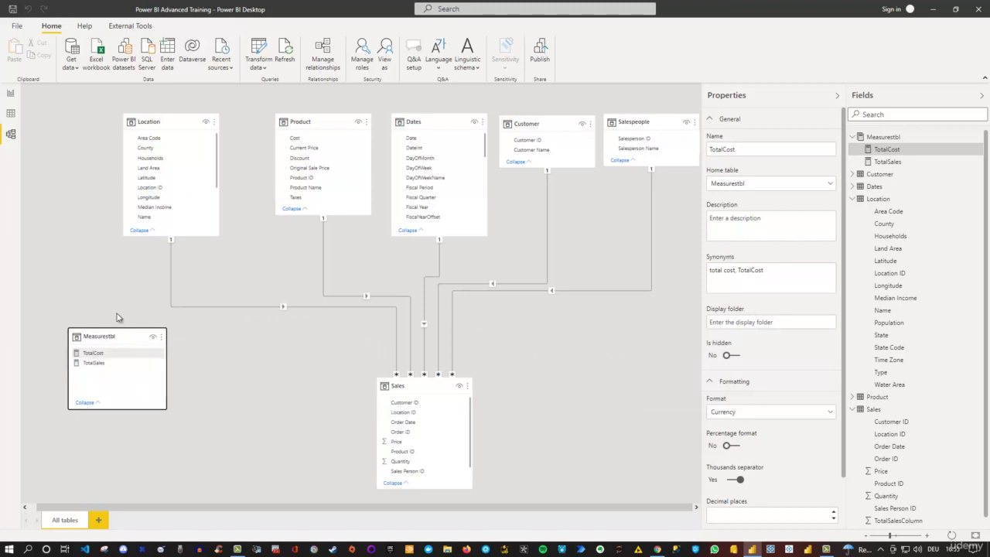
mouse_move(99, 339)
Return to the report view and create a new measure named TotalProfit in the Measurestbl table.
click(11, 94)
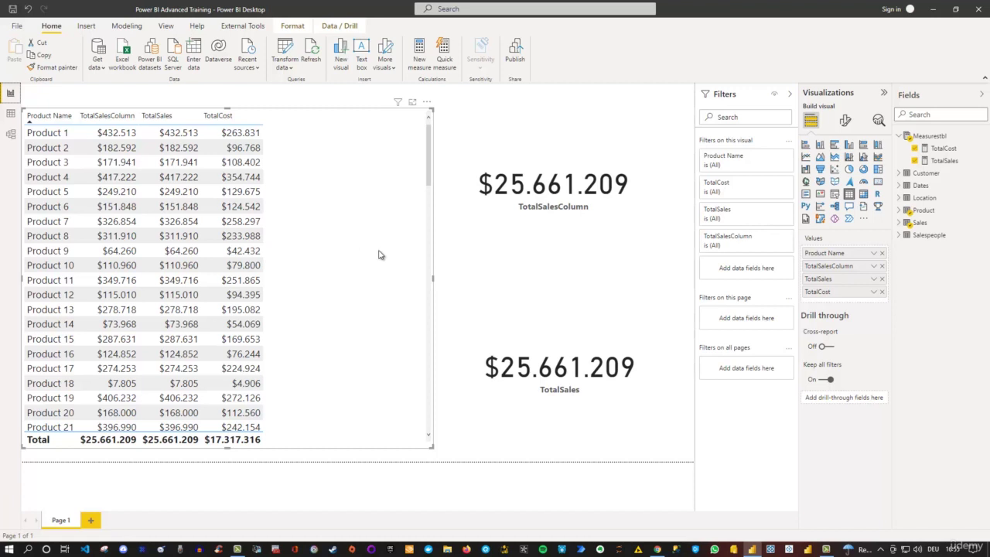
right_click(938, 138)
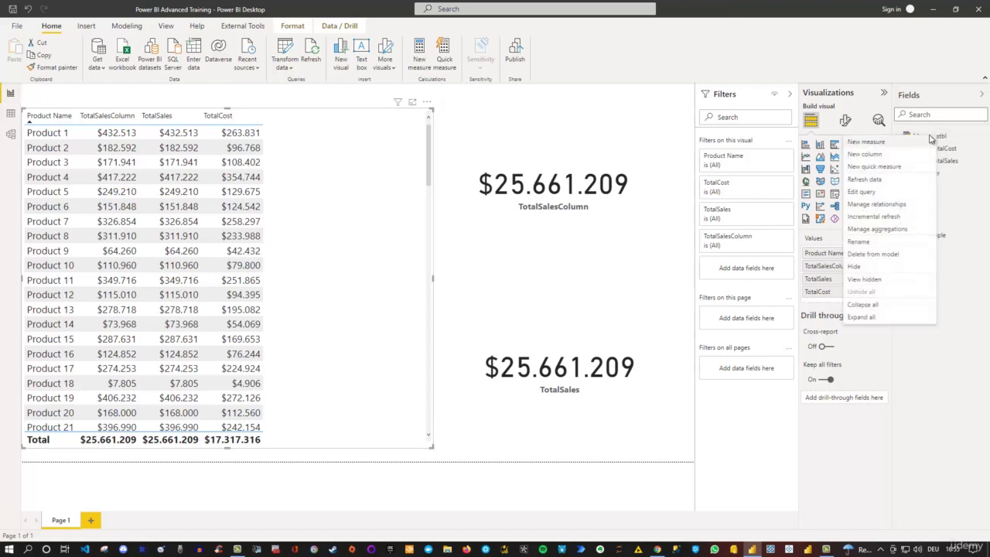
click(872, 146)
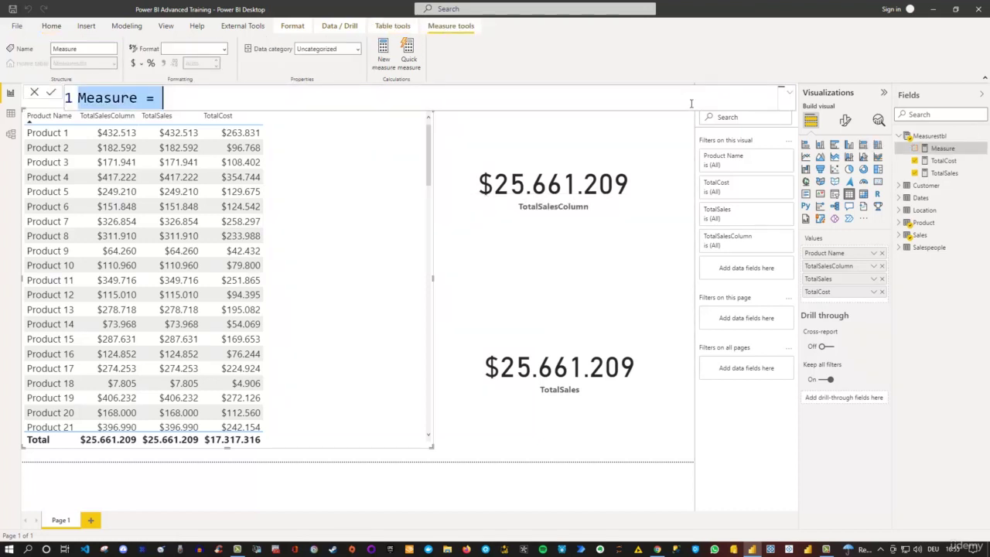
text(TotalPro)
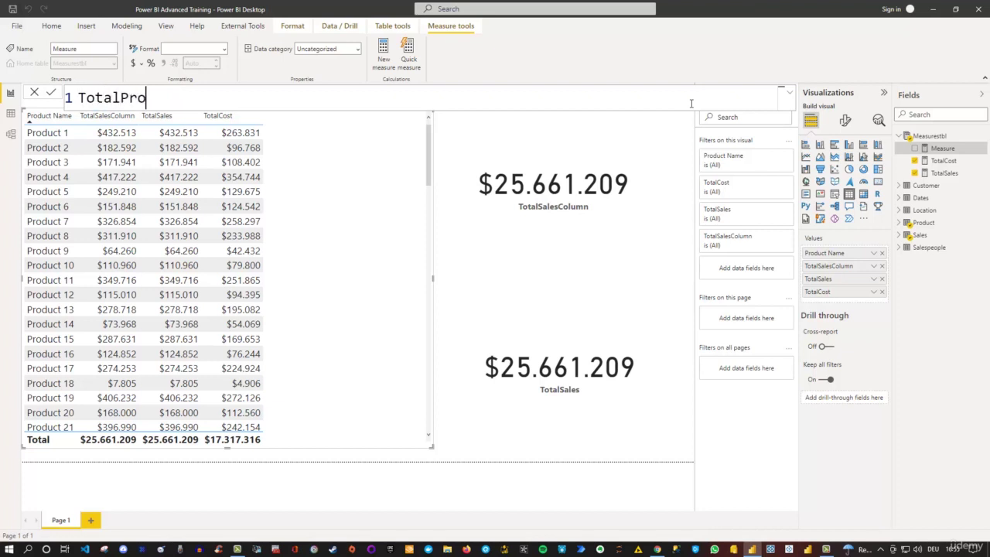
text(fit =)
Define TotalProfit as Measurestbl[TotalSales]-Measurestbl[TotalCost] and commit the measure.
text(Total)
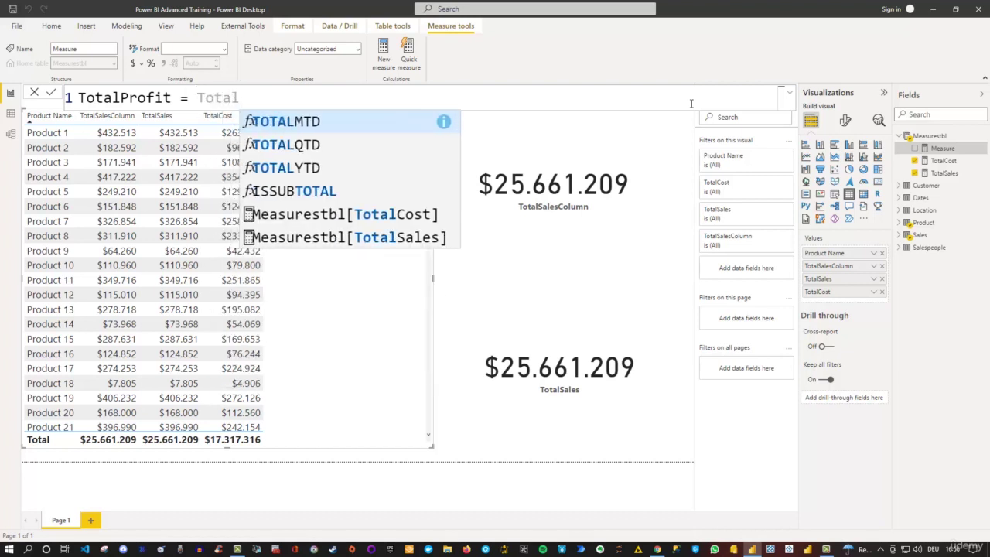
text(S)
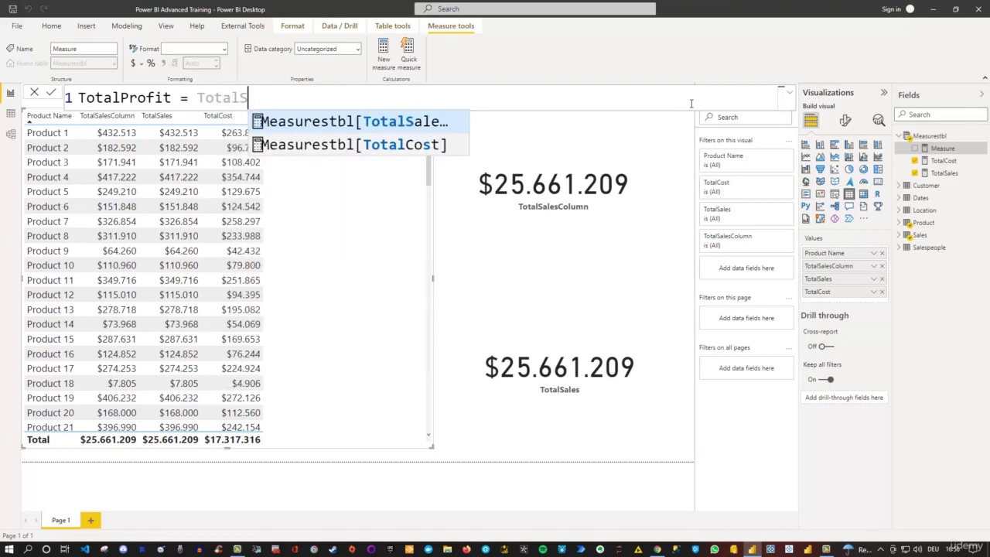
key(Tab)
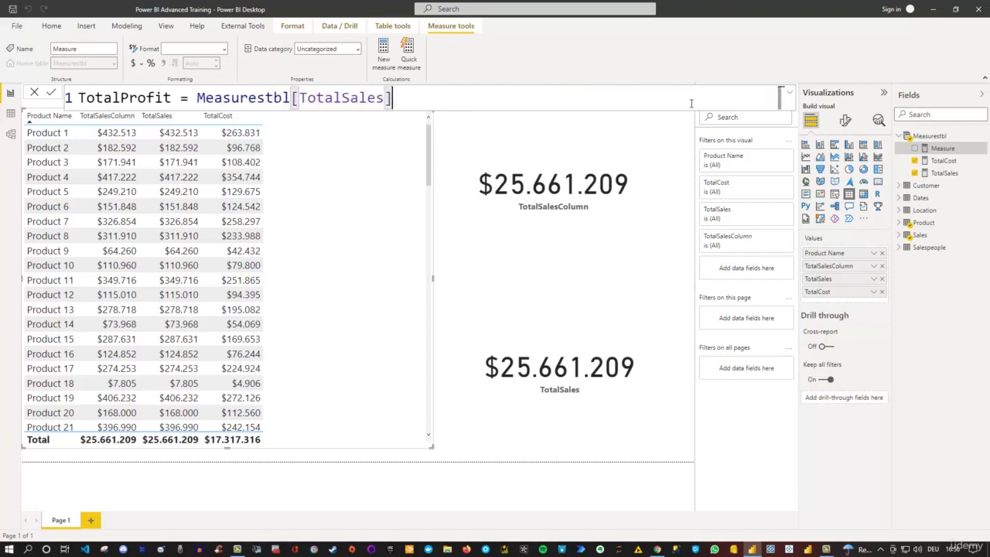
text(-Total)
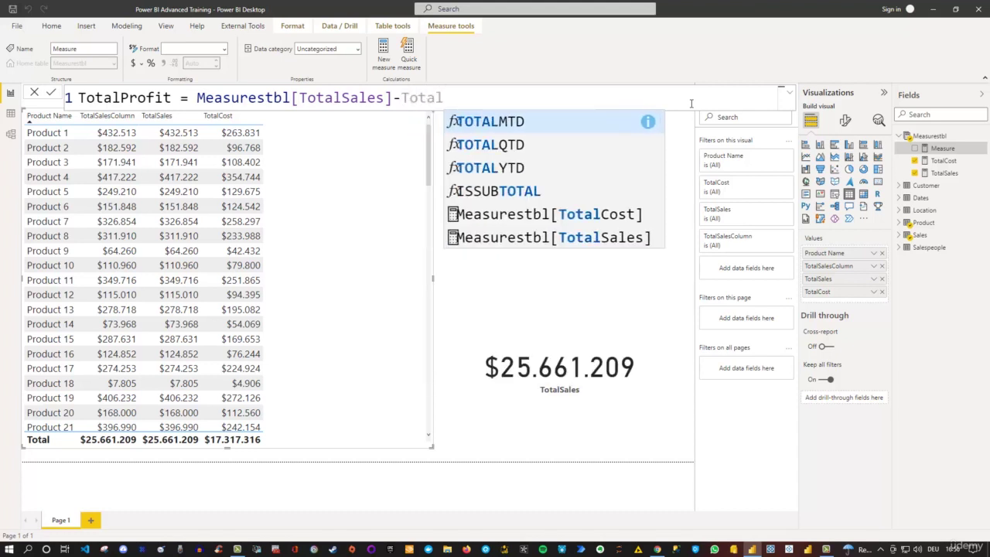
text(C)
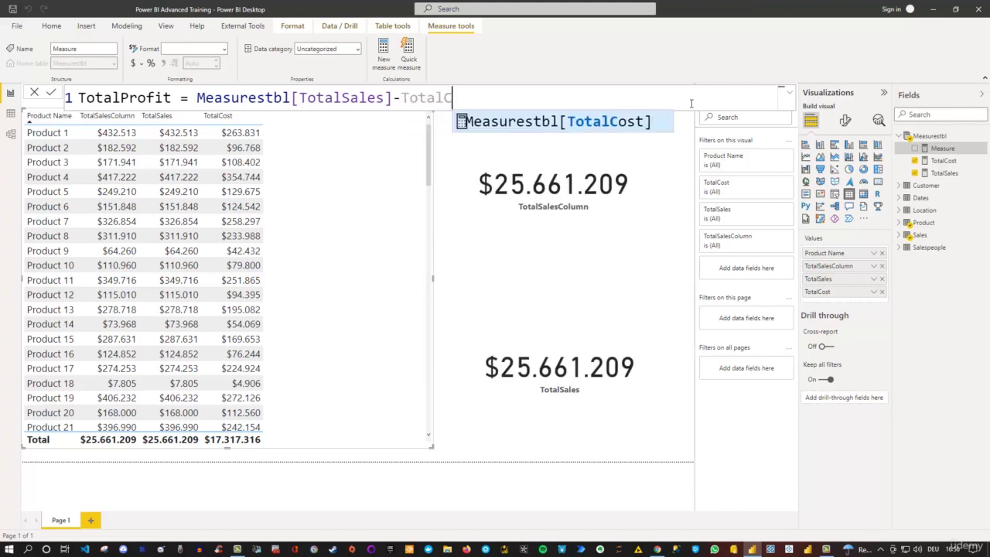
key(Tab)
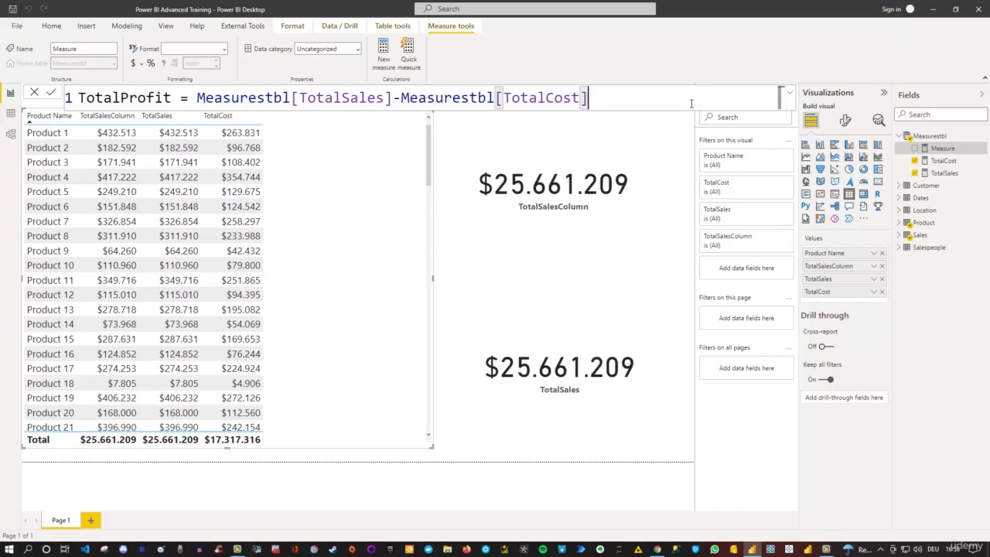
key(Return)
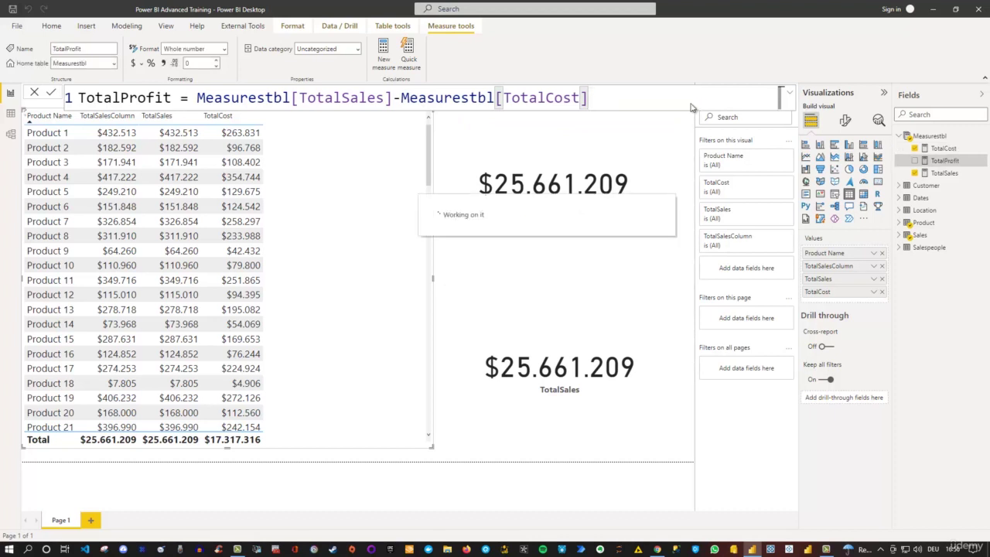
Narrow the product table visual slightly and add the TotalProfit measure to it as a column.
drag(432, 281, 402, 280)
click(422, 279)
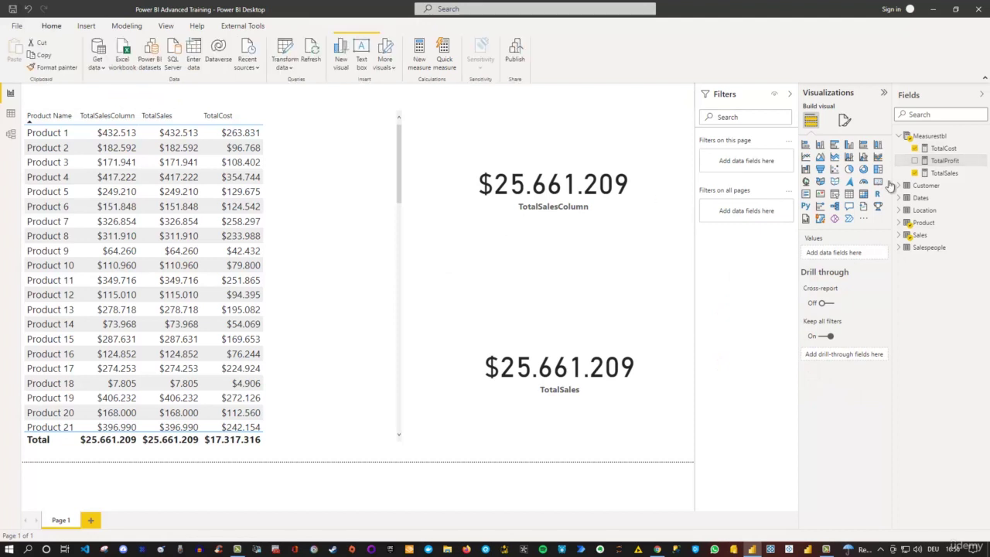
click(916, 161)
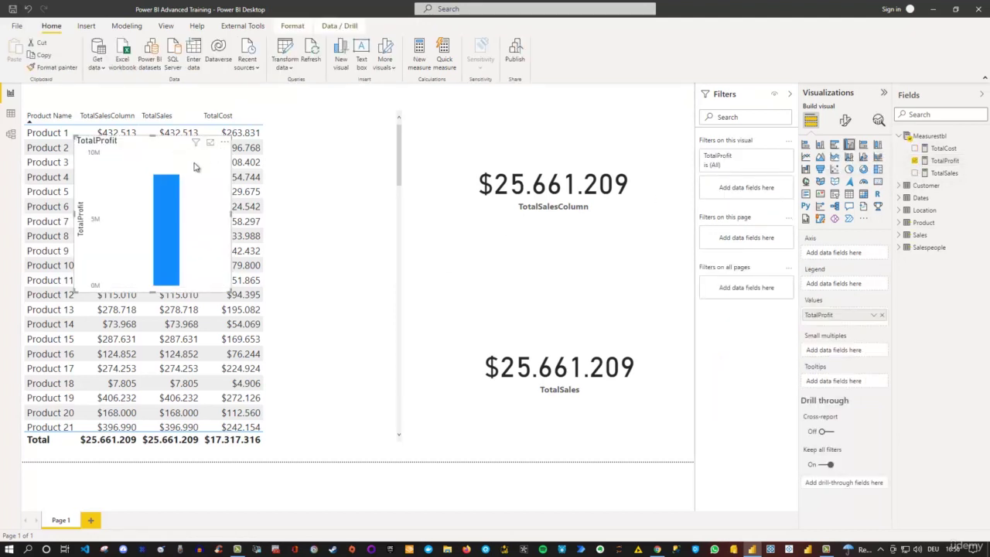
key(Delete)
click(331, 215)
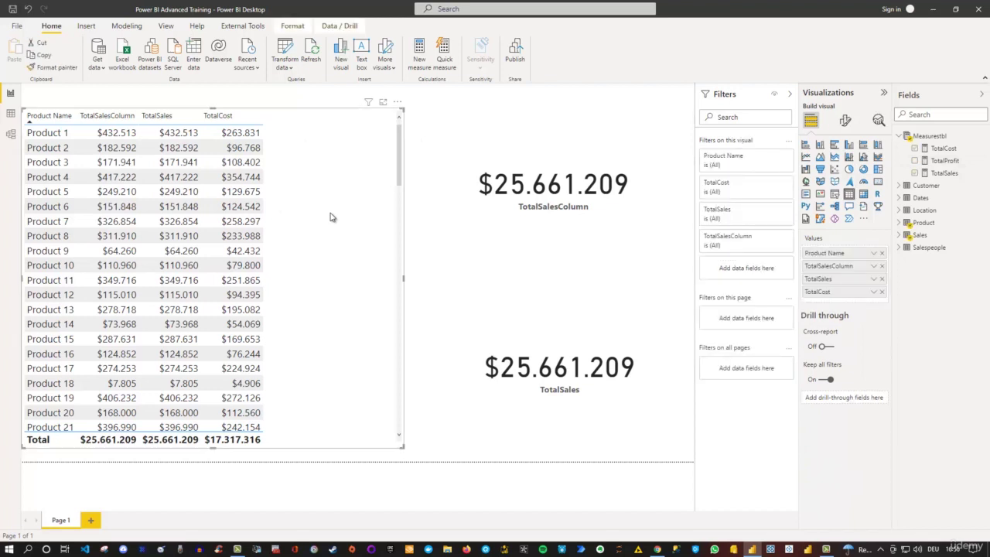
click(917, 161)
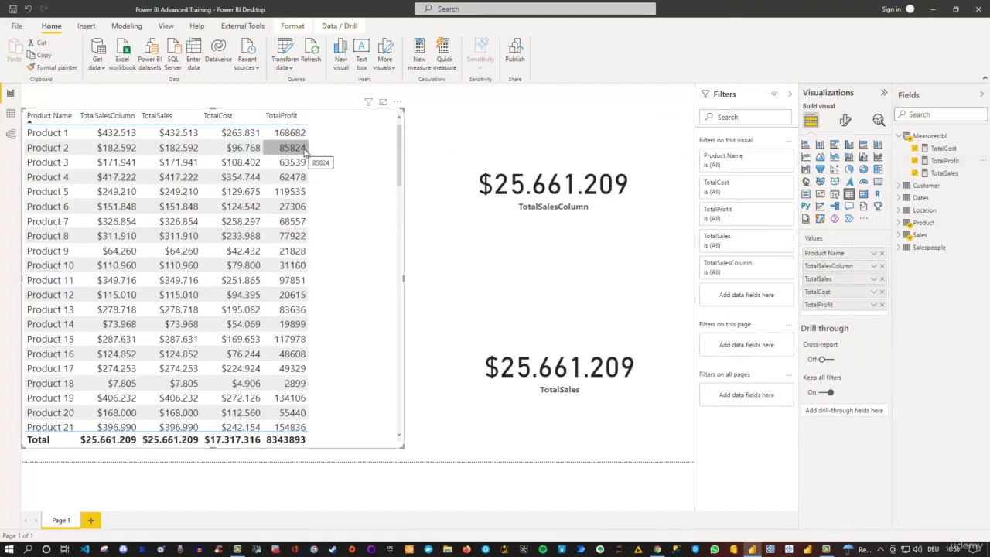
Format the TotalProfit measure as currency.
click(946, 161)
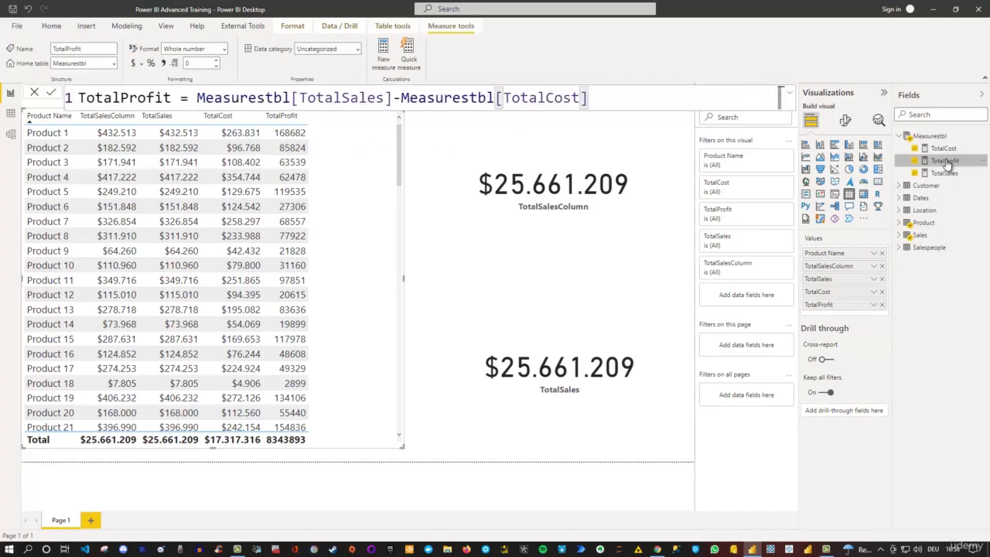
click(135, 65)
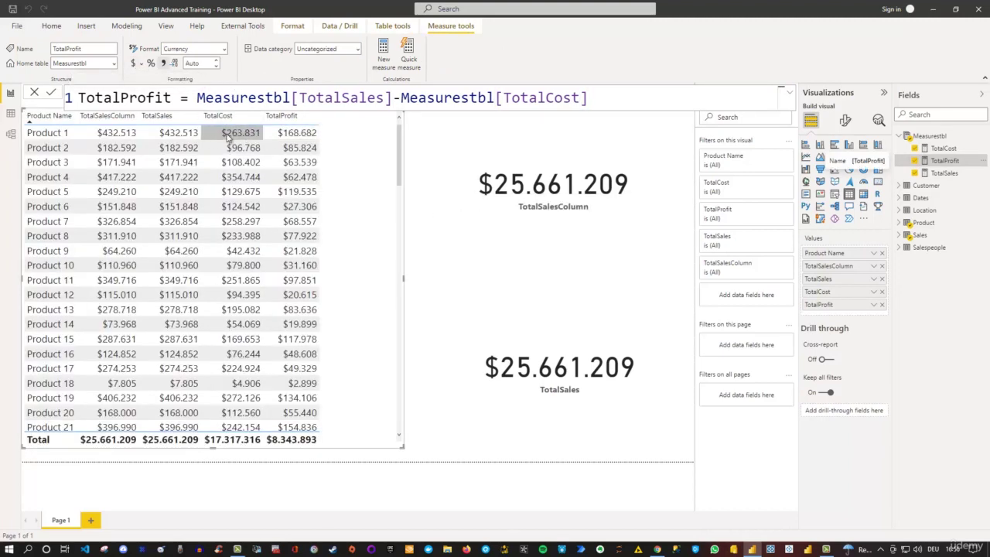
click(443, 130)
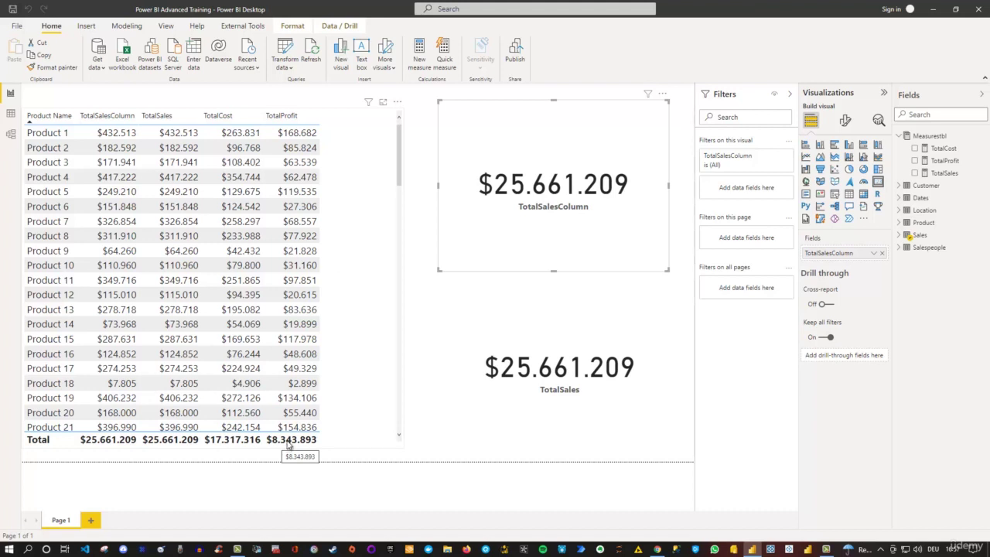
click(417, 205)
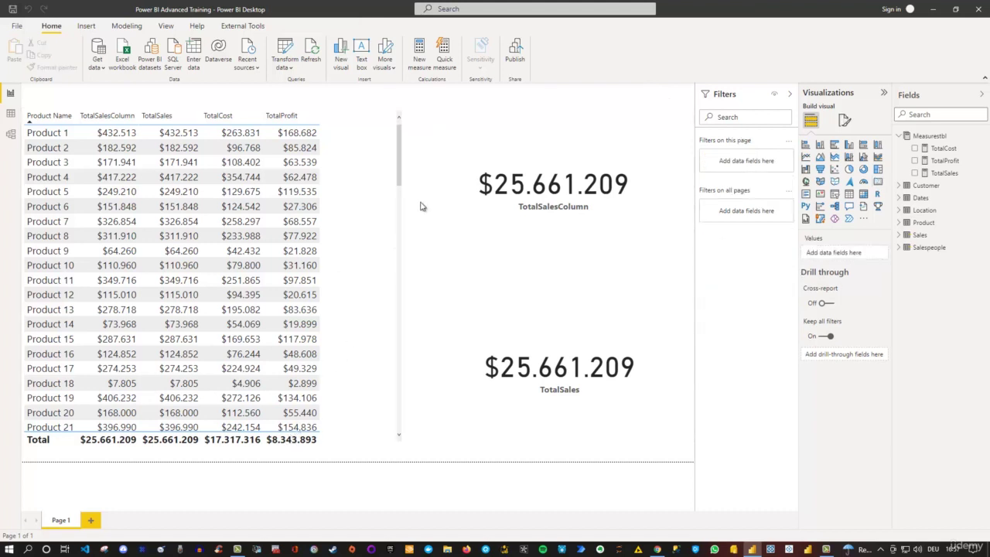
Review the TotalCost and TotalProfit formulas and create a new measure named ProfitMargin in the Measurestbl table.
click(945, 150)
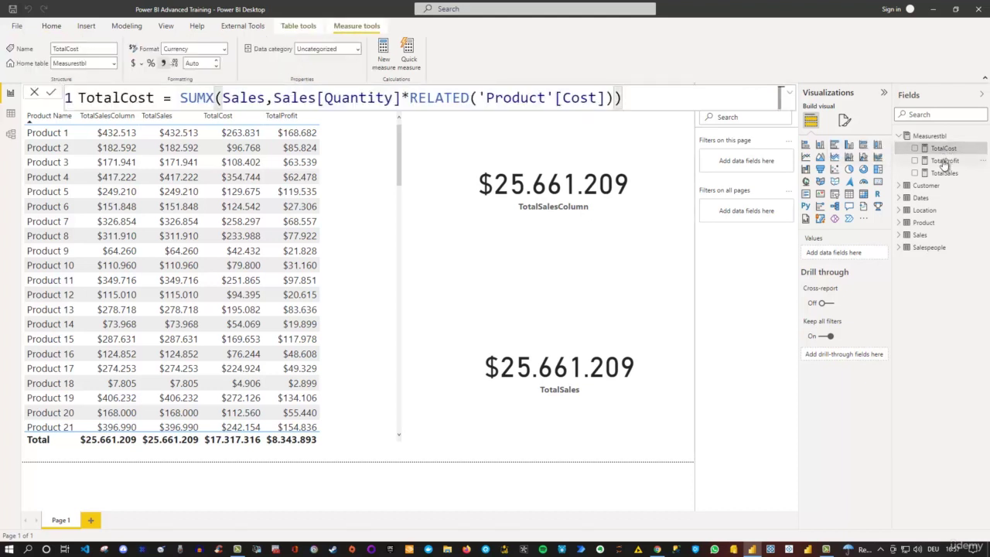
click(944, 160)
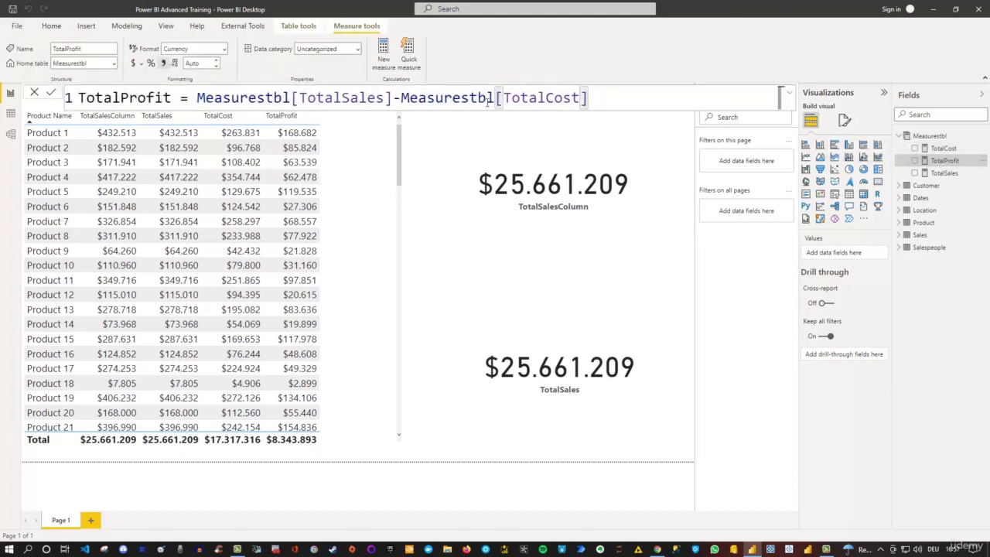
right_click(934, 139)
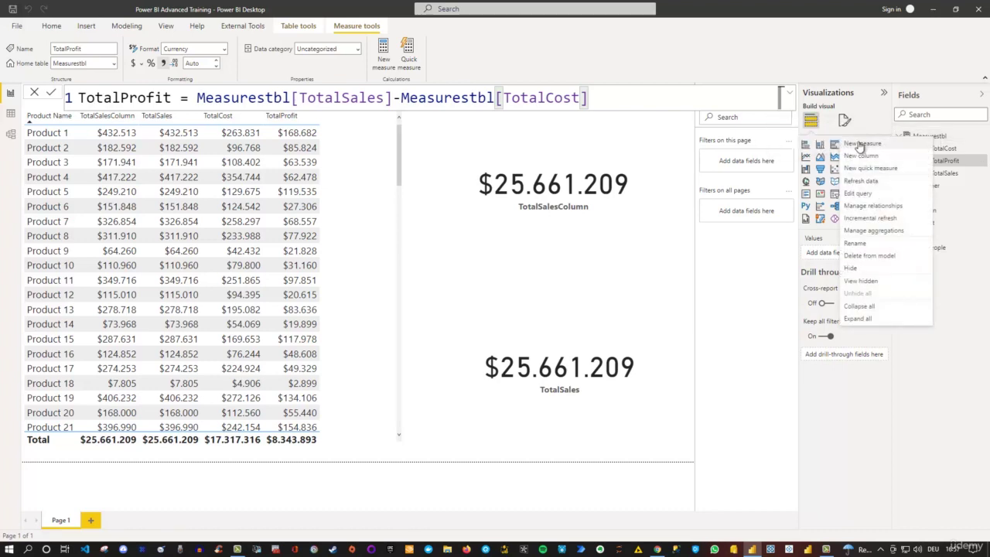
click(861, 145)
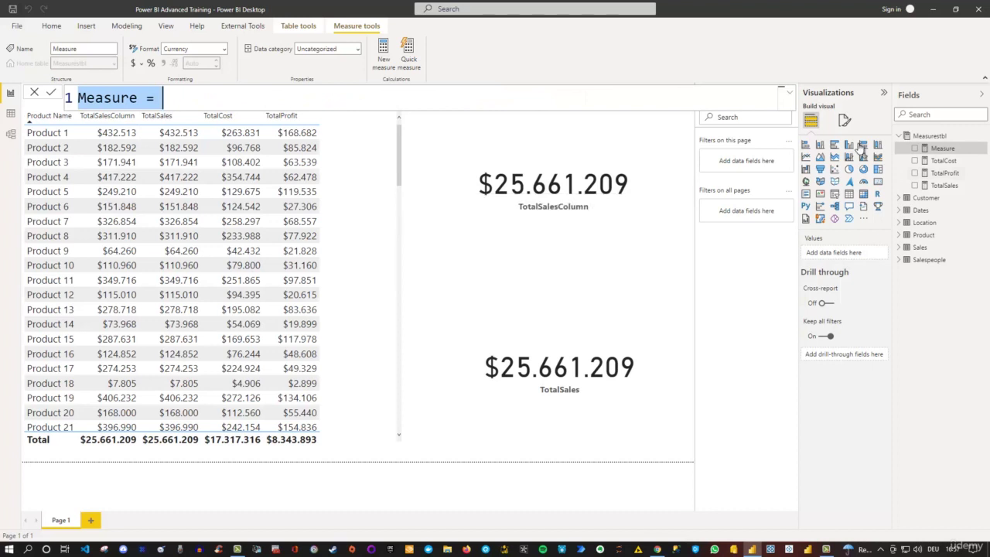
text(ProfitMa)
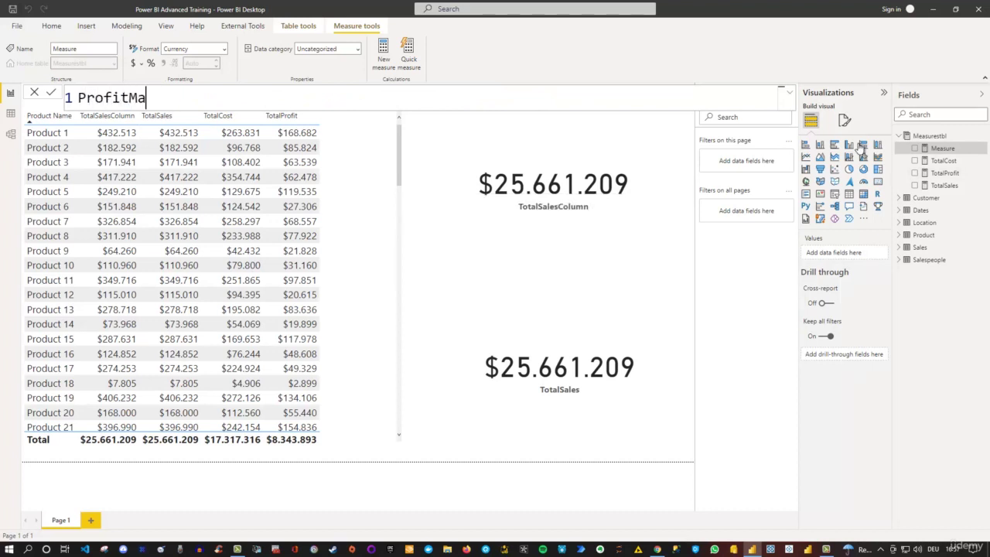
text(rgin =)
Try Measurestbl[TotalProfit]/Measurestbl[TotalSales] as the ProfitMargin expression and clear it from the formula.
text(TotalPr)
key(Tab)
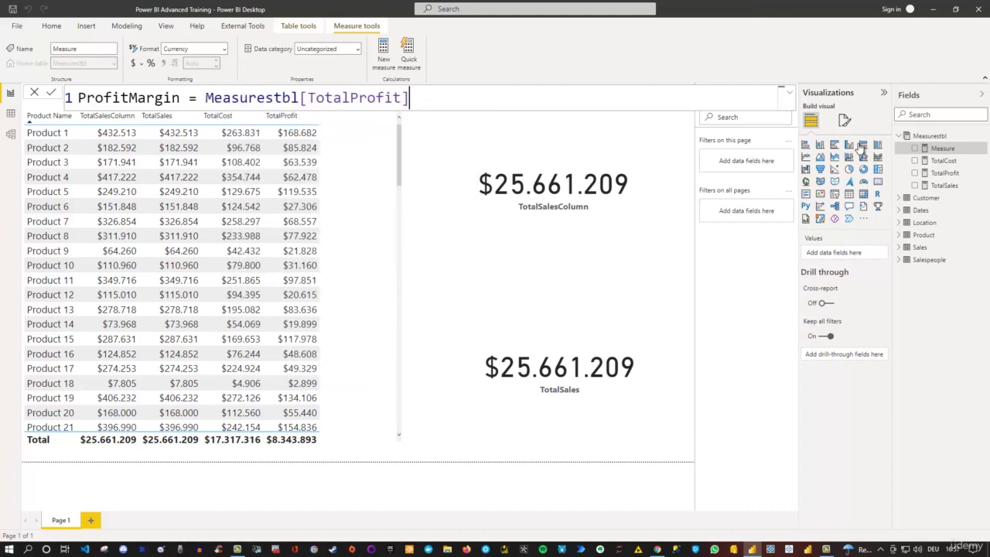
text(/total)
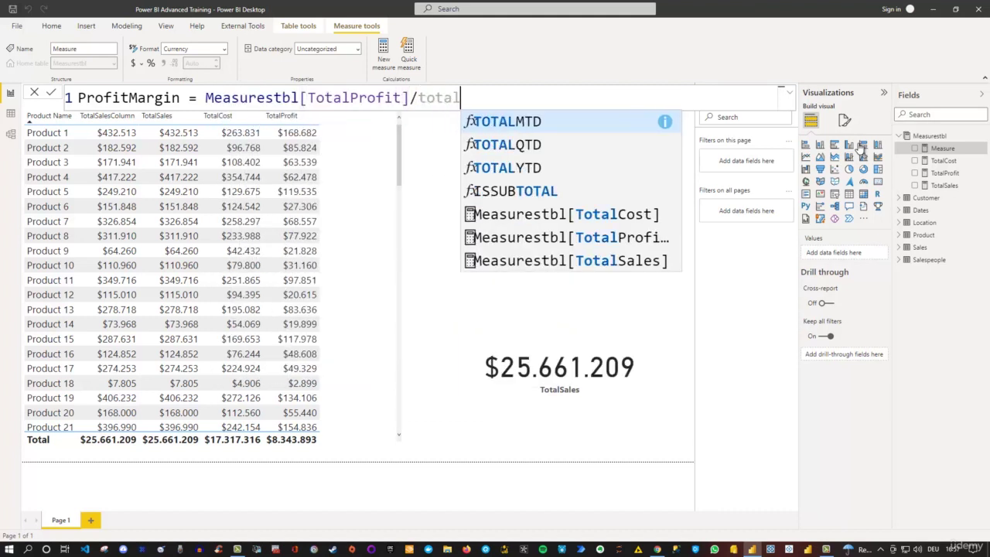
key(Down)
key(Down)
key(Down)
key(Down)
key(Down)
key(Down)
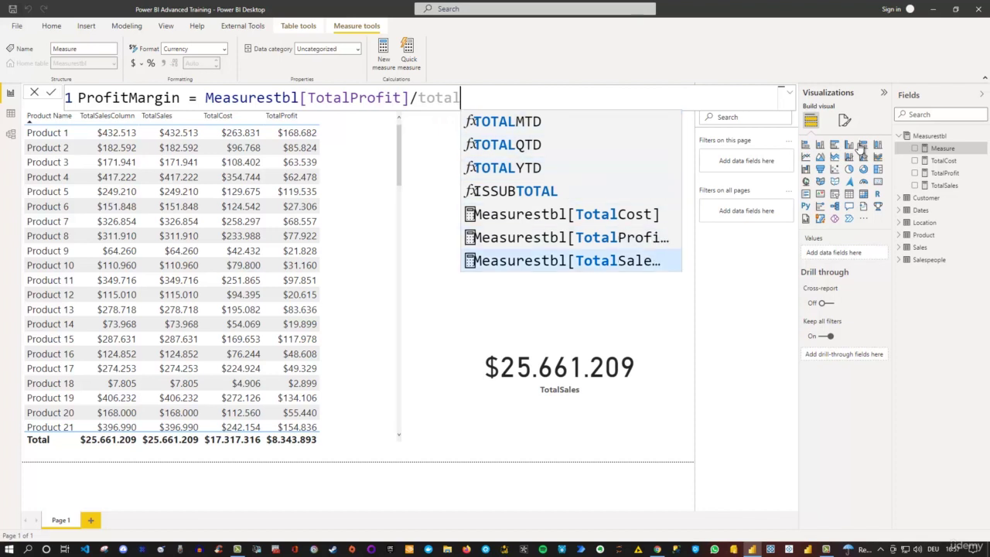
key(Tab)
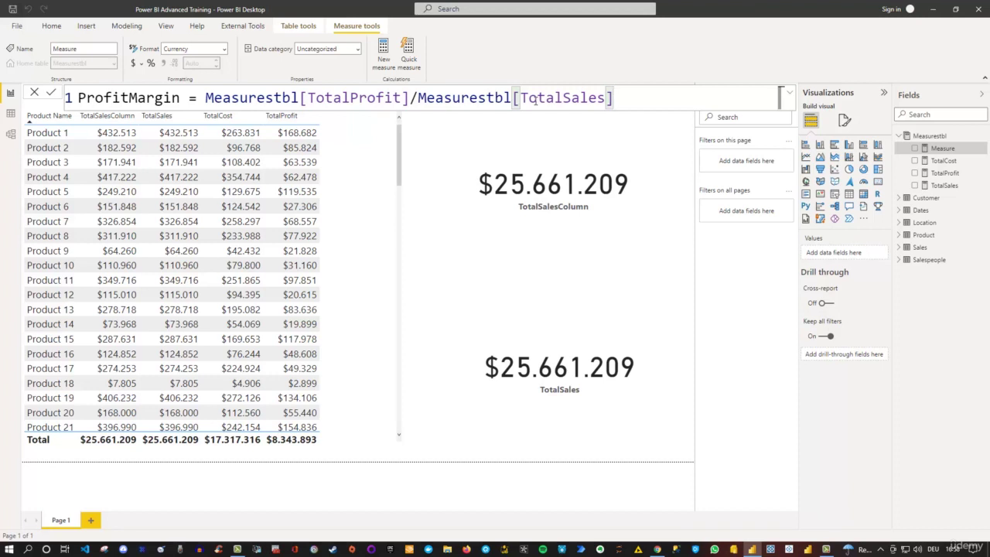
click(205, 98)
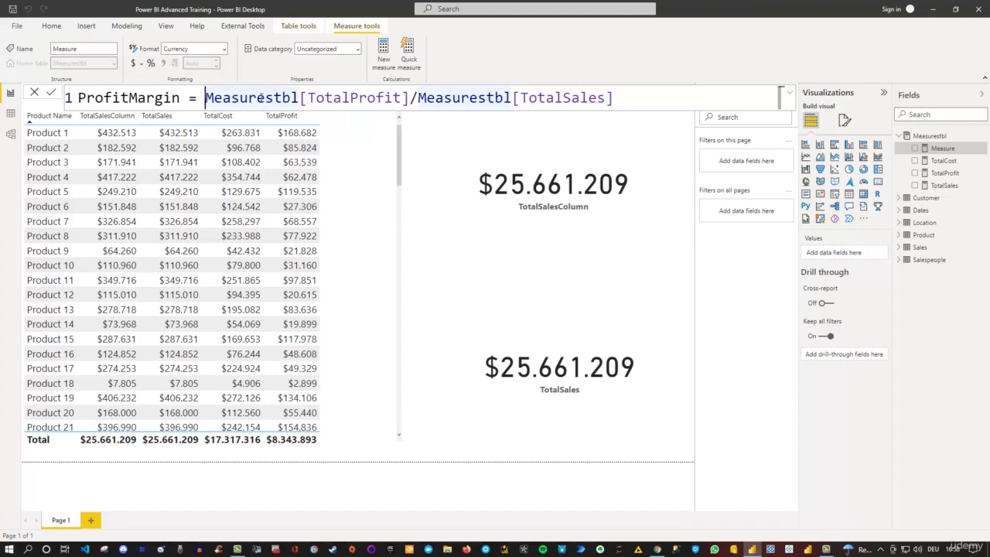
drag(205, 97, 646, 96)
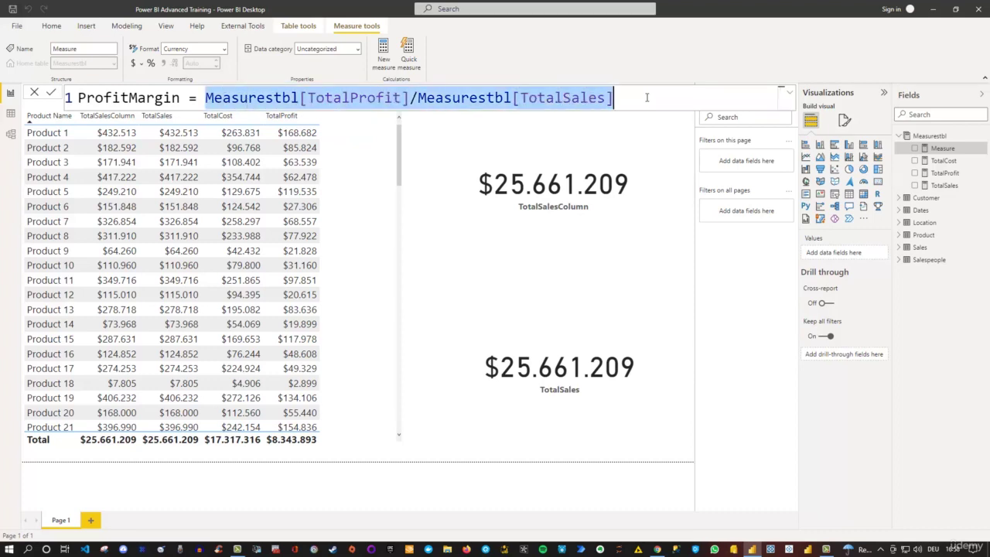
key(BackSpace)
Define ProfitMargin as DIVIDE(Measurestbl[TotalProfit],Measurestbl[TotalSales]) without an alternate result and commit the measure.
text(Divi)
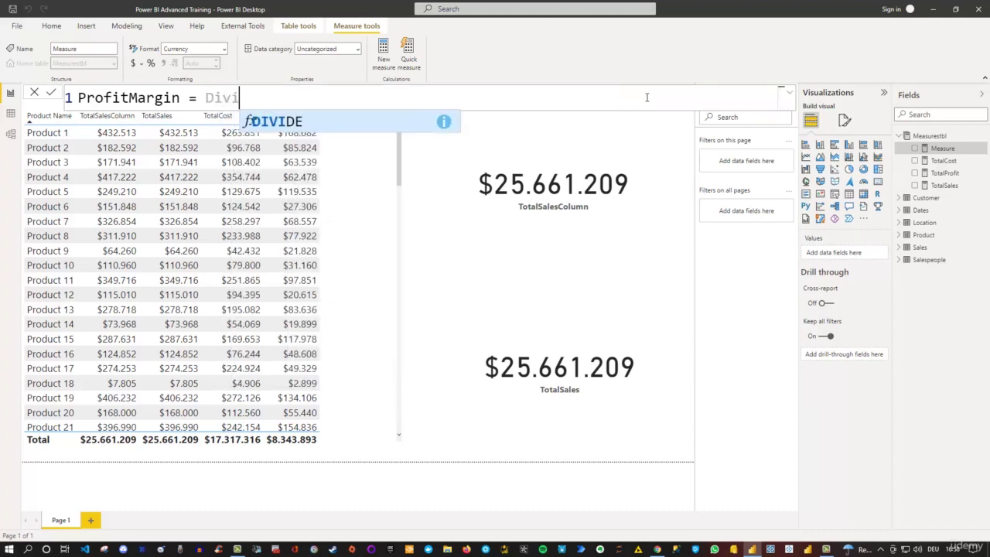
key(Tab)
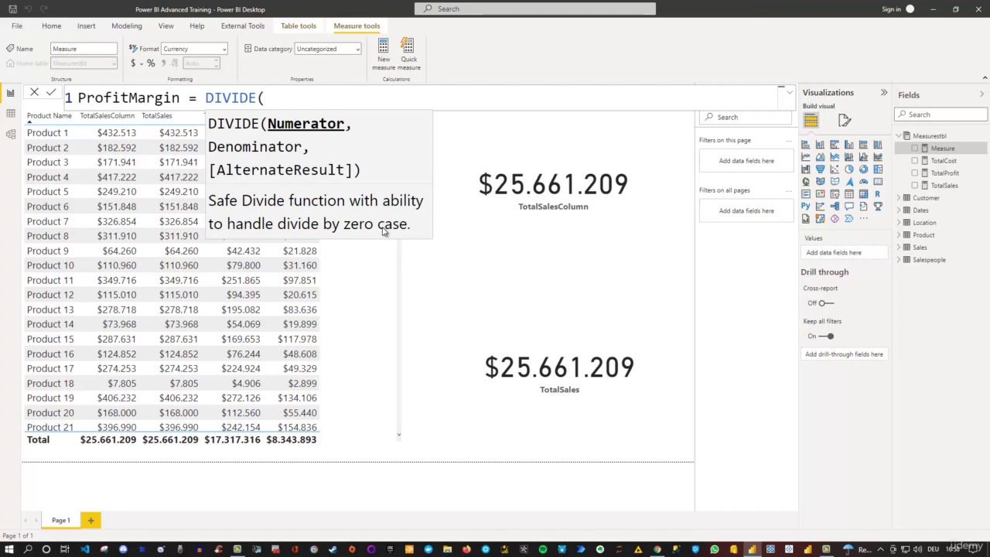
text(Totalpr)
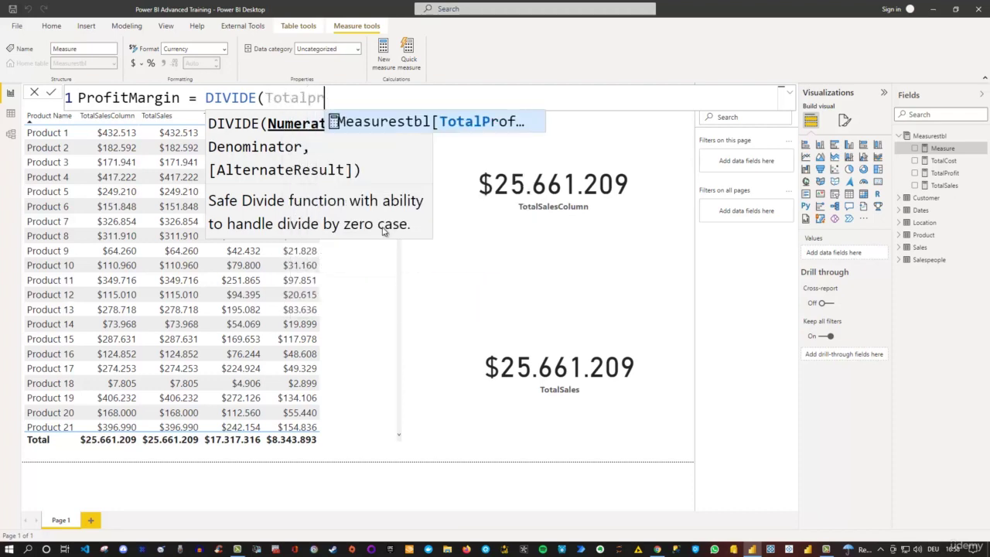
key(Tab)
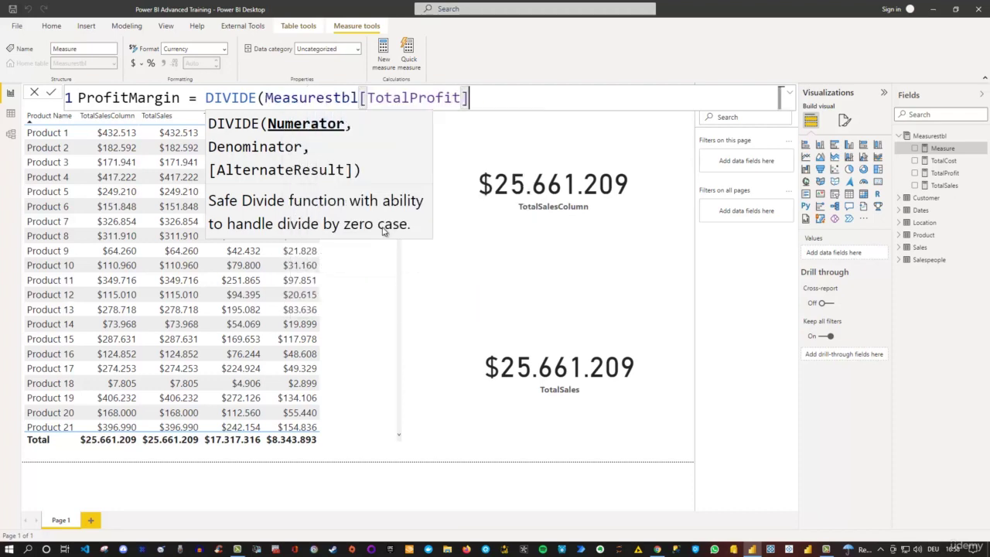
text(,Totals)
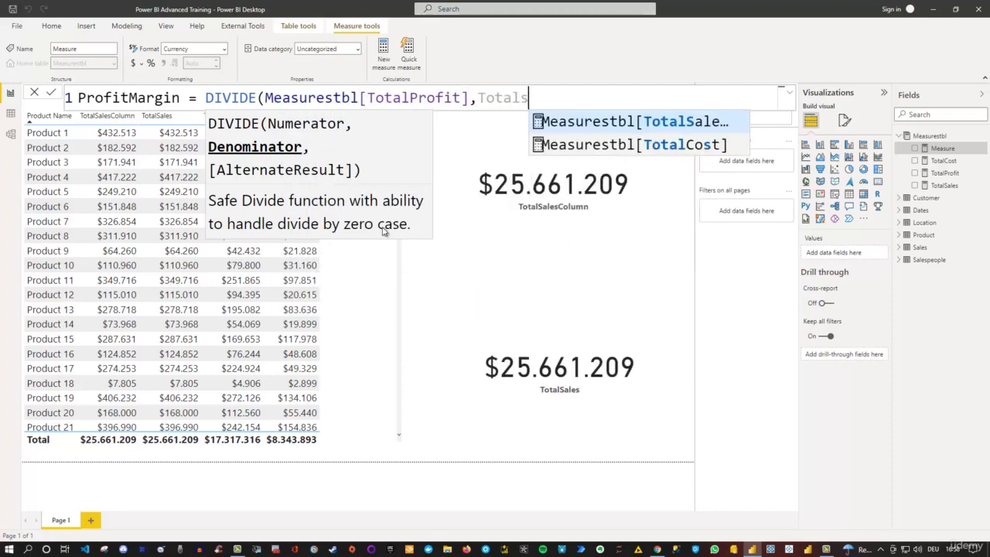
key(Tab)
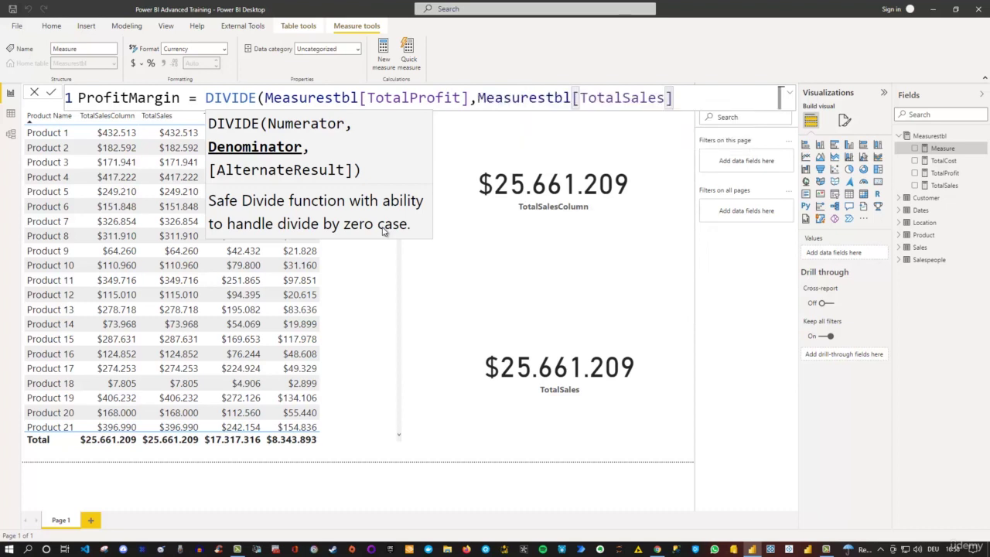
text(,)
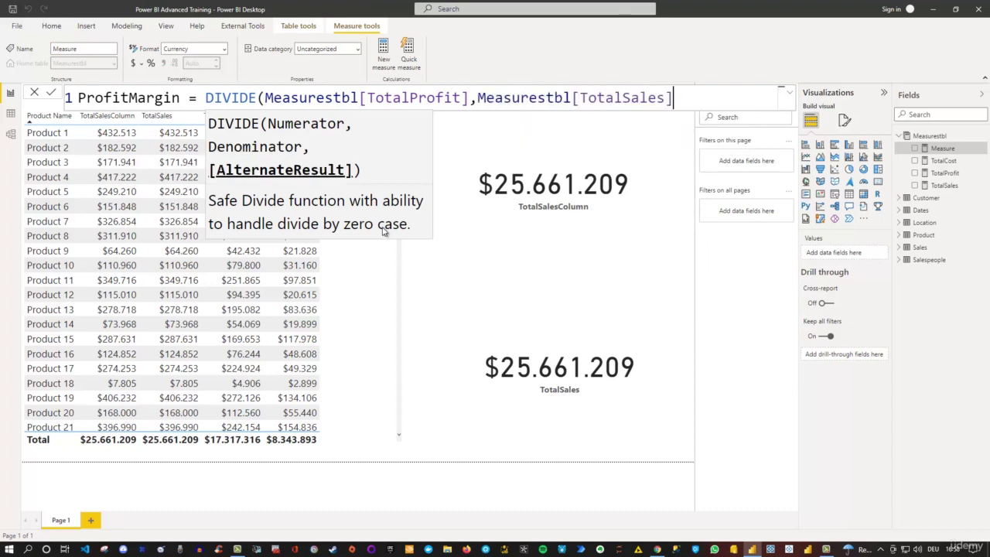
key(BackSpace)
text())
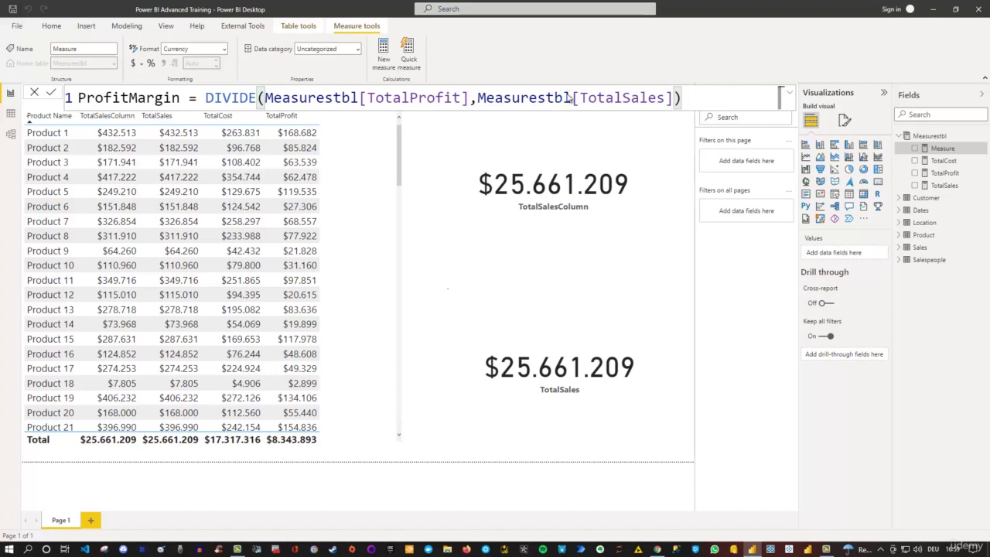
key(Return)
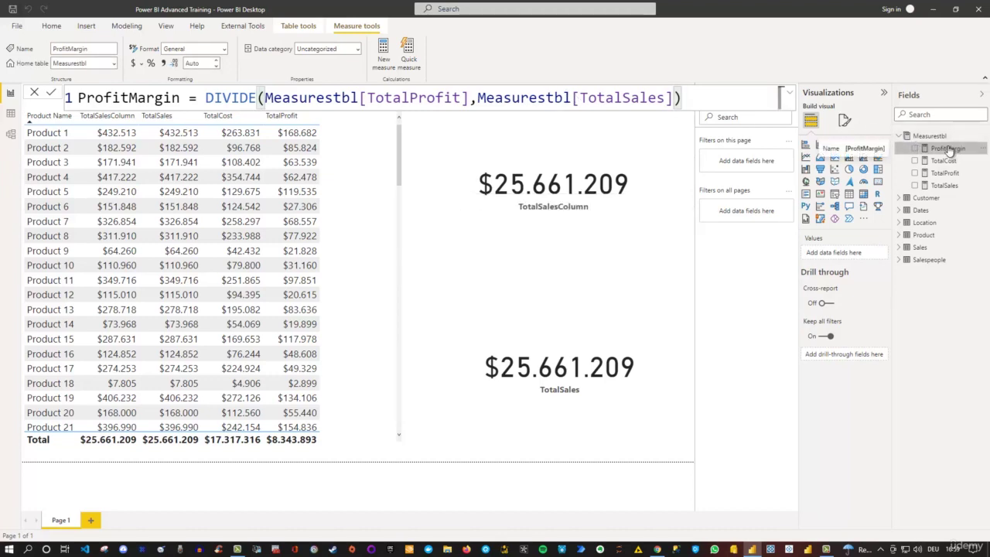
Format the ProfitMargin measure as a percentage and add it as a column to the product table.
click(151, 65)
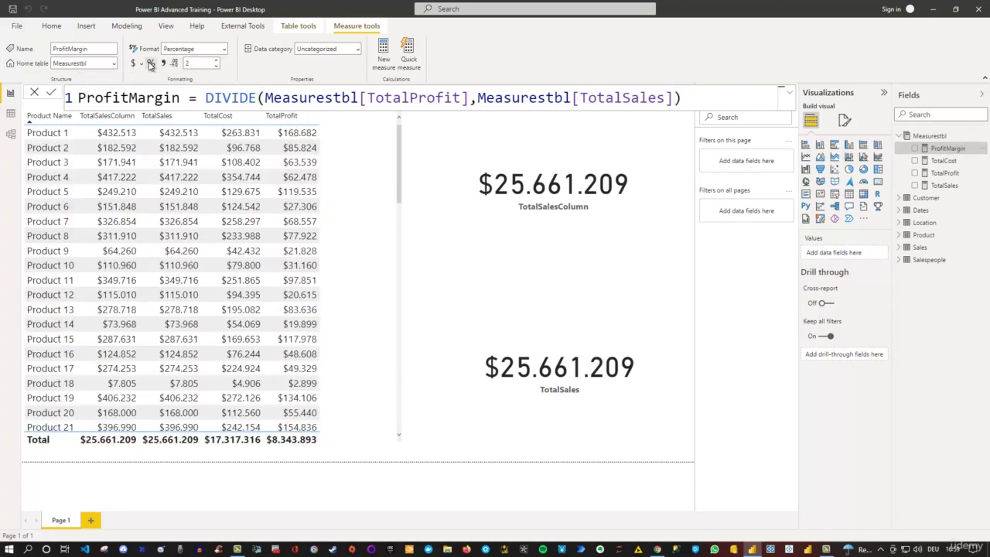
click(435, 157)
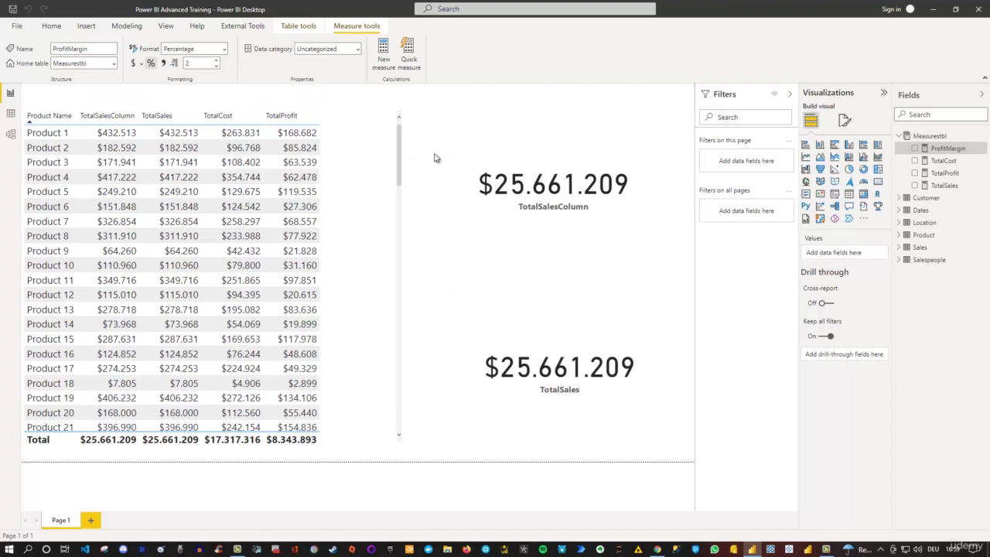
click(359, 177)
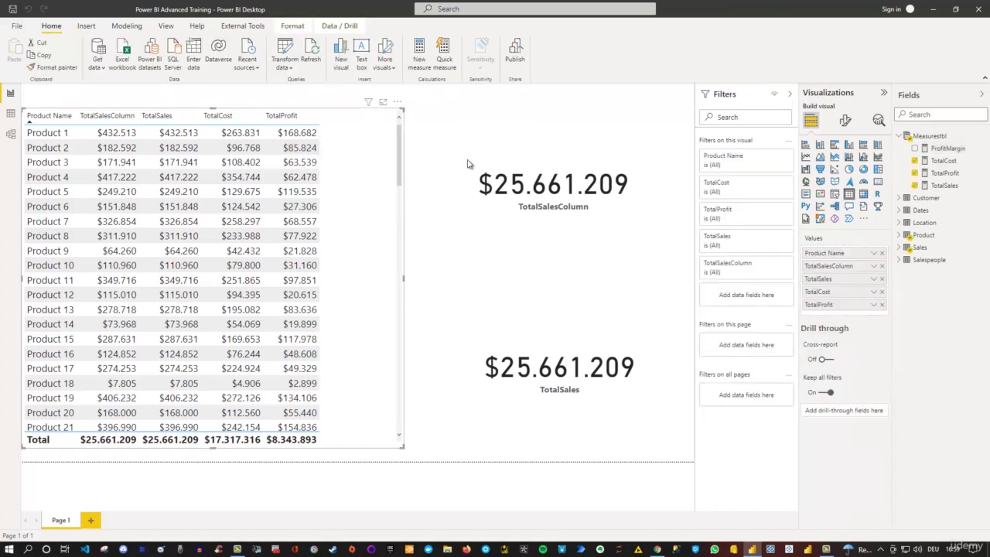
click(916, 148)
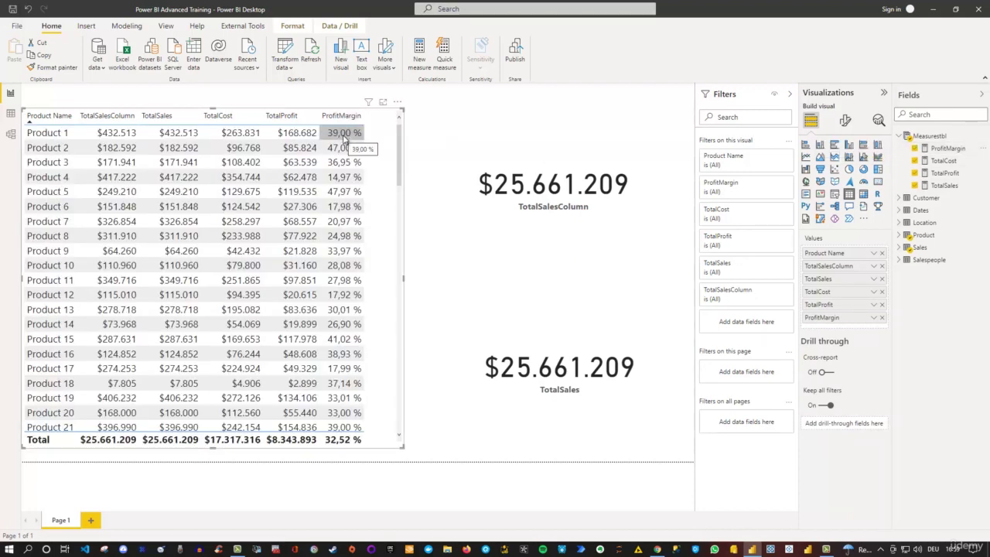
scroll(379, 221, down, 5)
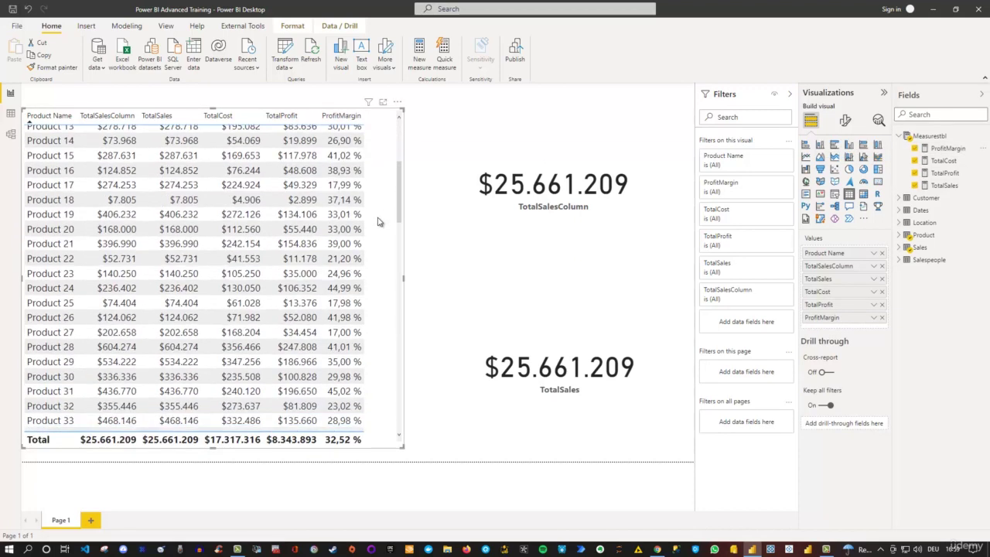
scroll(377, 221, down, 4)
scroll(377, 224, up, 6)
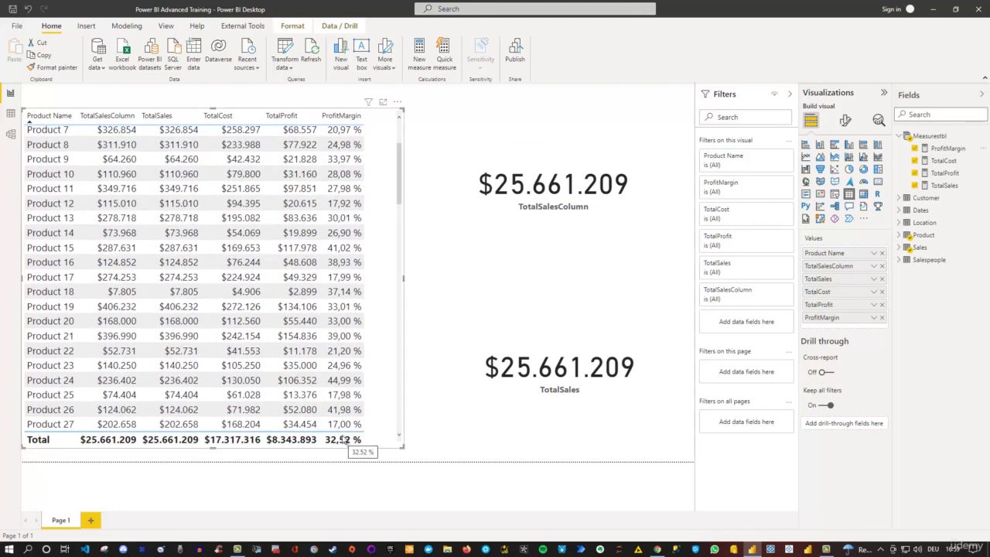
scroll(356, 346, up, 1)
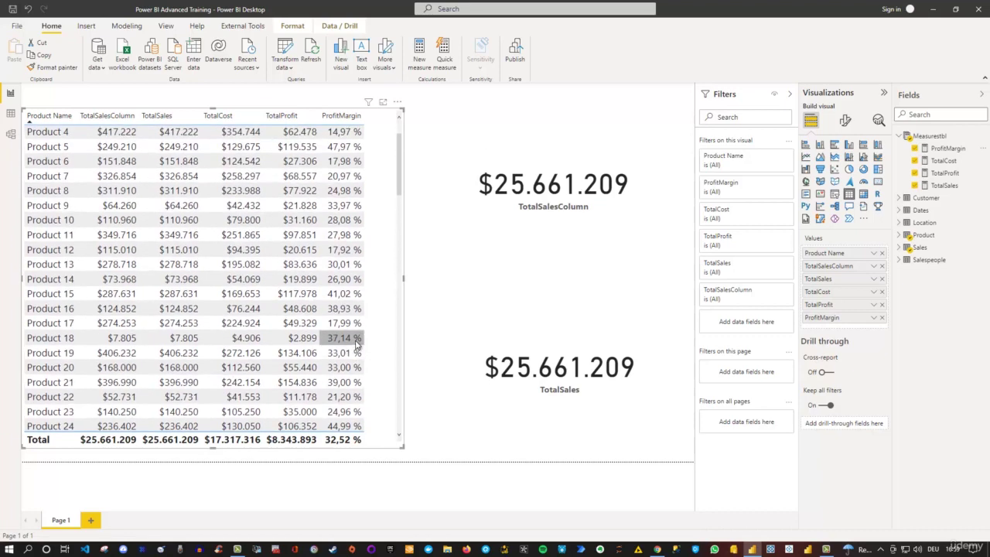
scroll(356, 347, up, 1)
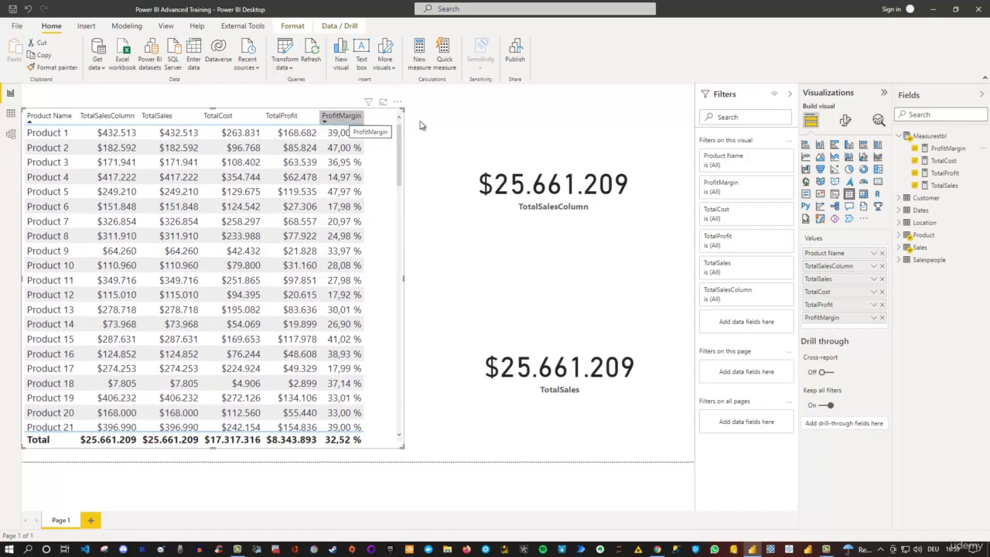
Shrink the TotalSalesColumn card in both width and height and deselect it.
click(663, 263)
drag(663, 270, 638, 200)
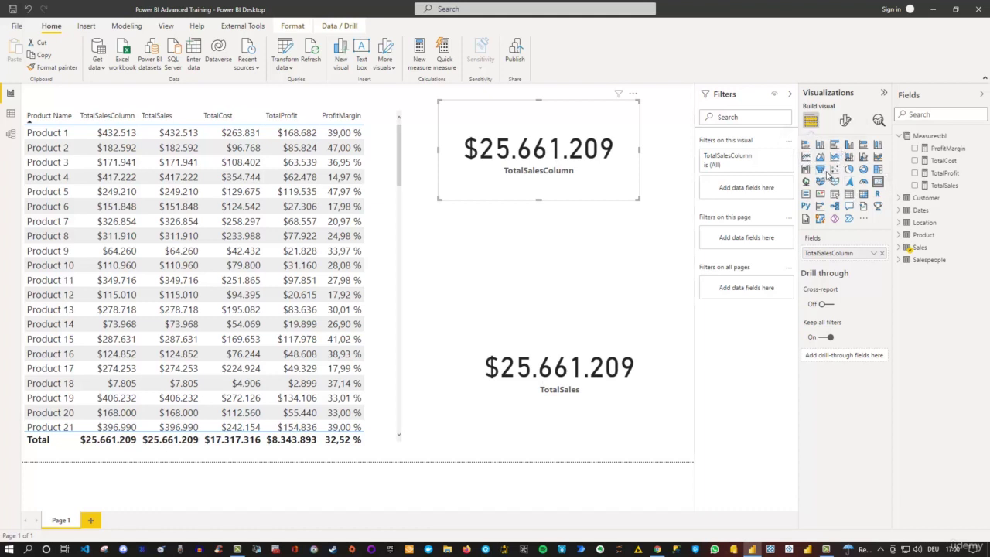
click(455, 250)
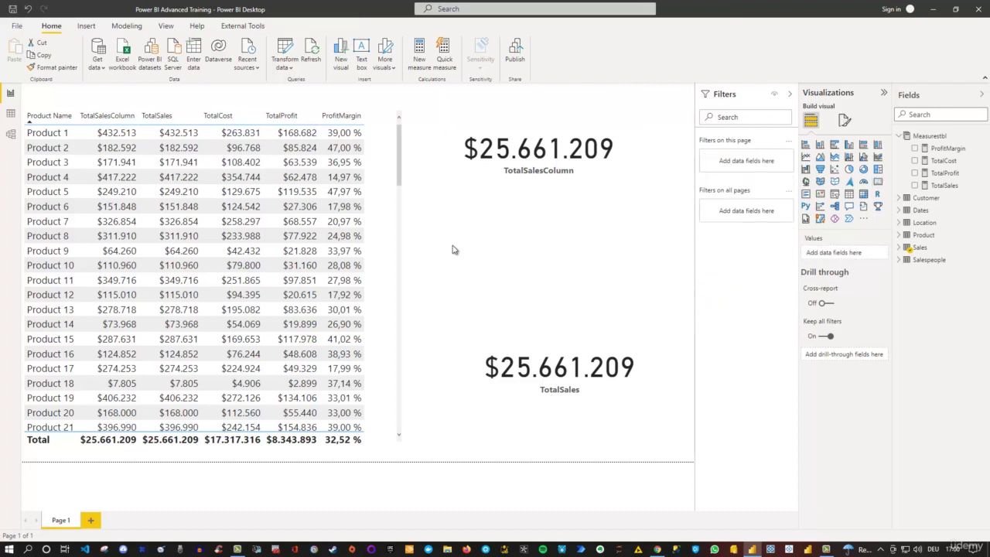